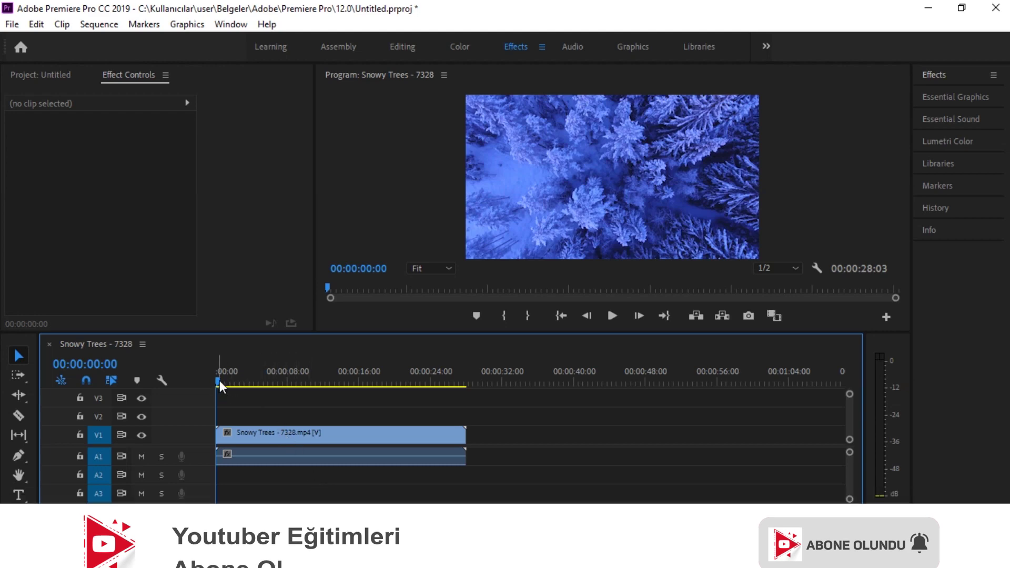
Put the playhead at 00:00:05:04 in the Snowy Trees - 7328 sequence and pick the Type tool.
drag(219, 380, 265, 382)
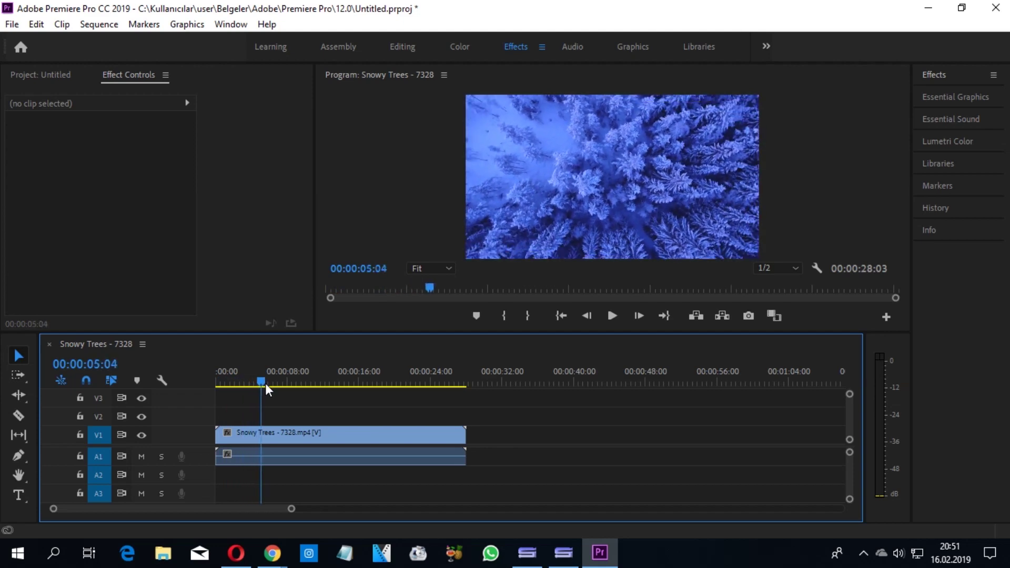
drag(266, 384, 262, 386)
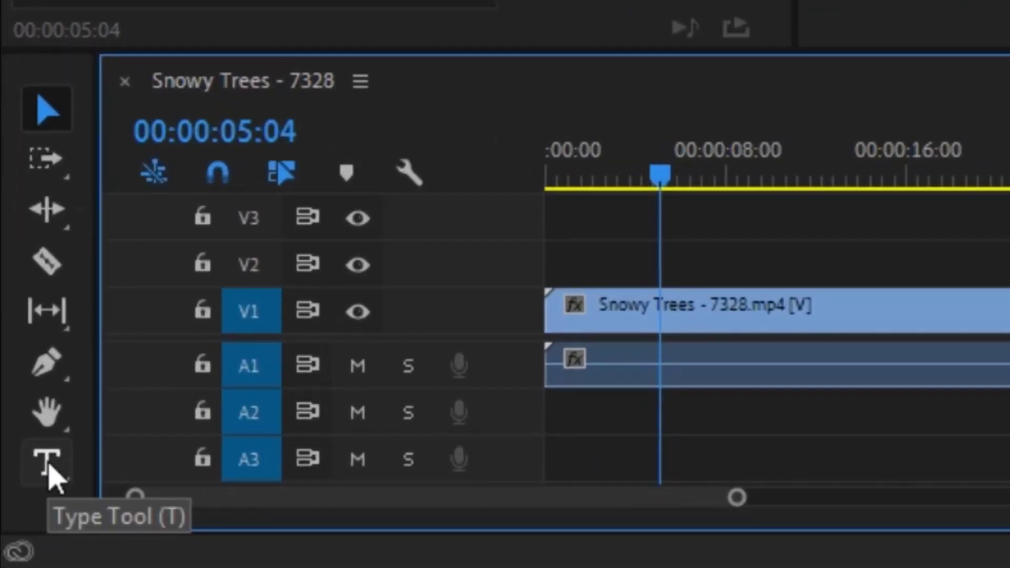
click(47, 463)
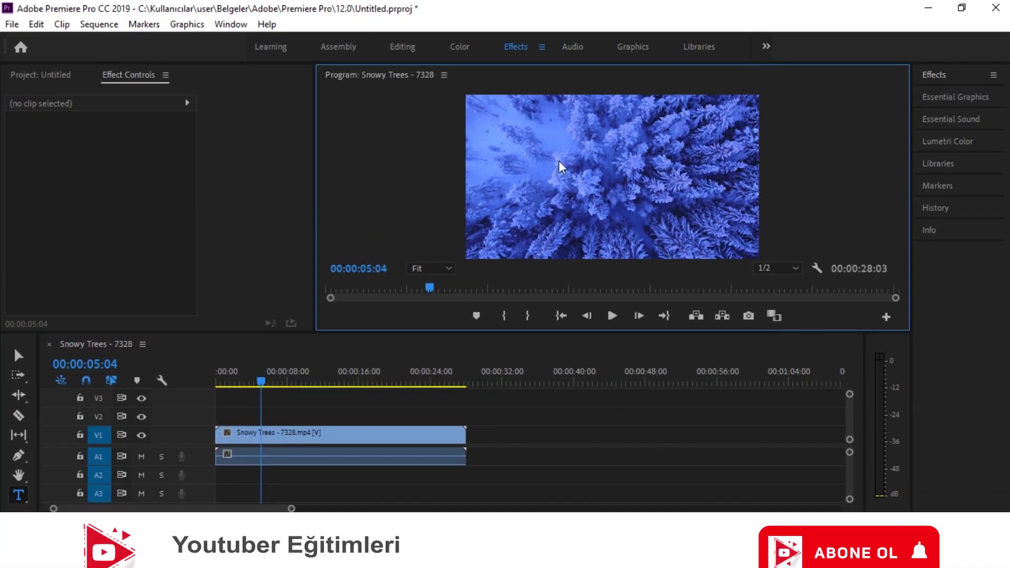
Type the title 'ORMAN VİDEOSU' in the Program monitor at the five-second mark on V2.
click(559, 160)
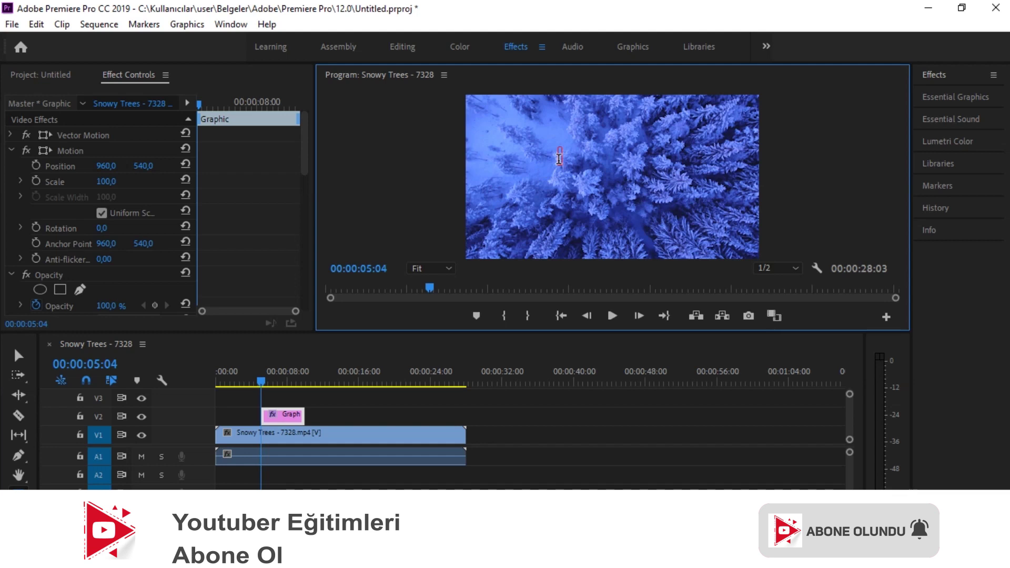
text(ORMAN VİDEOSU)
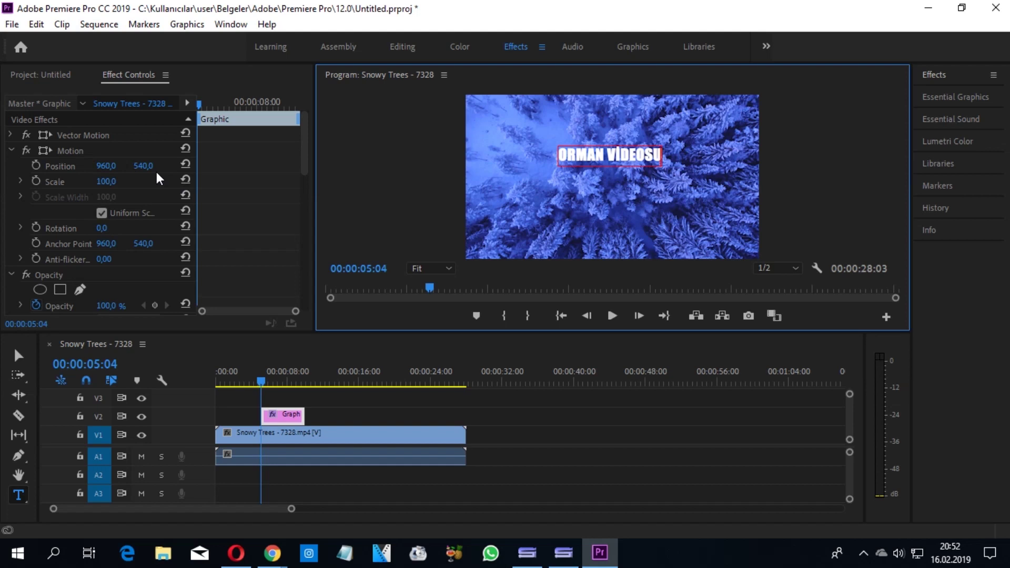
click(74, 149)
mouse_move(609, 156)
mouse_down()
mouse_move(594, 191)
mouse_move(610, 146)
mouse_up()
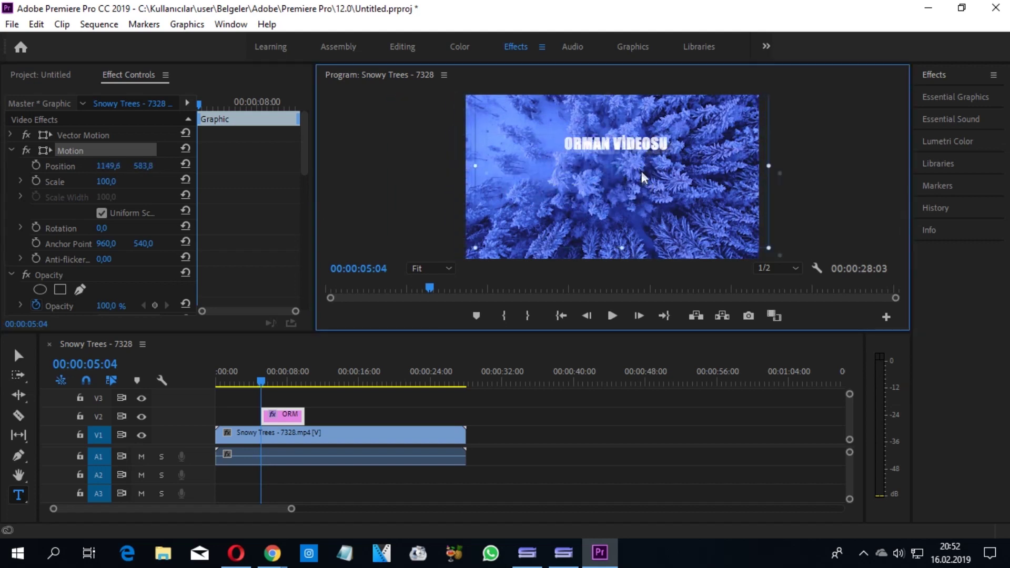
drag(611, 146, 611, 154)
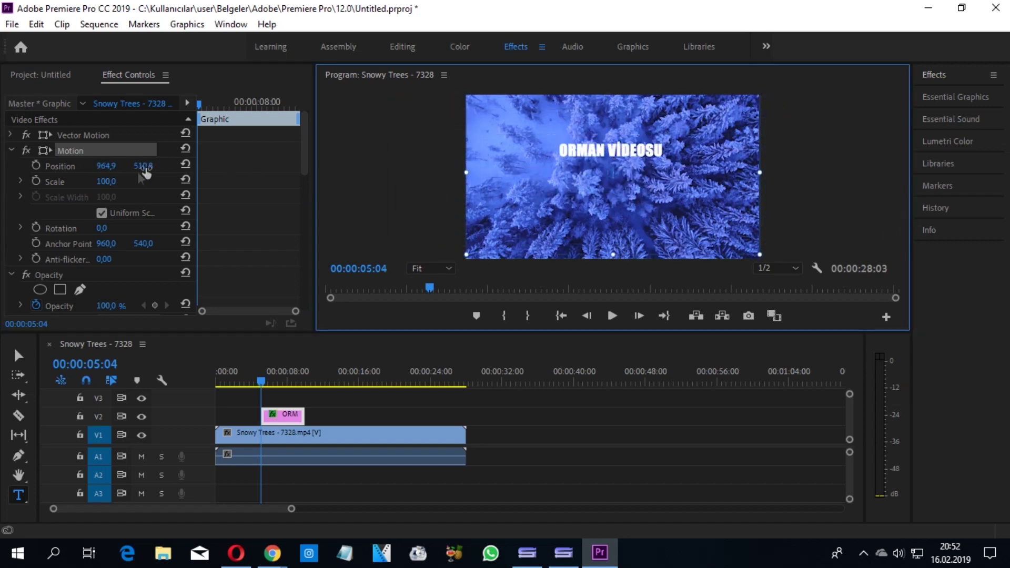
mouse_move(106, 166)
mouse_down()
mouse_move(63, 166)
mouse_move(135, 171)
mouse_up()
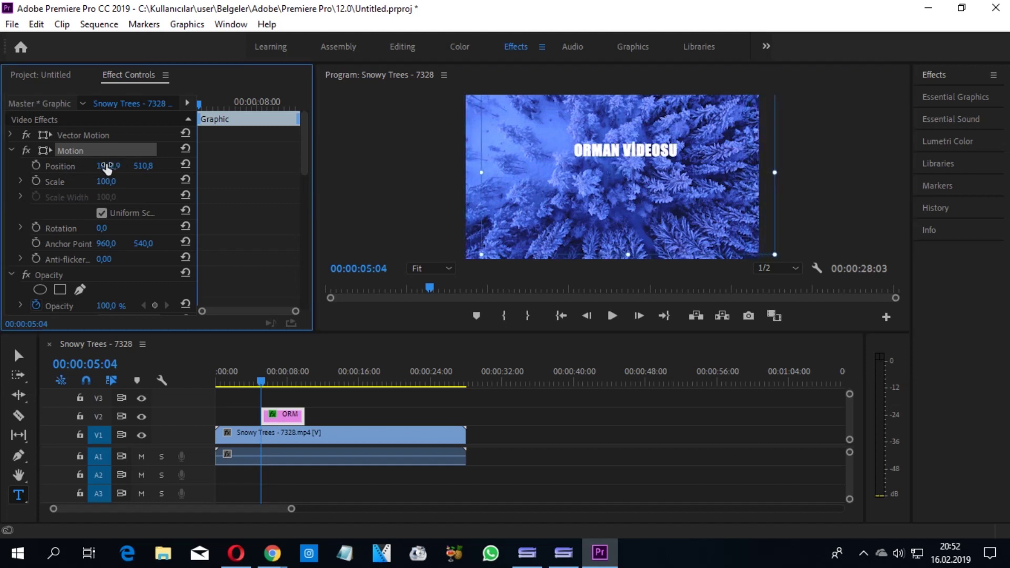
drag(136, 167, 86, 167)
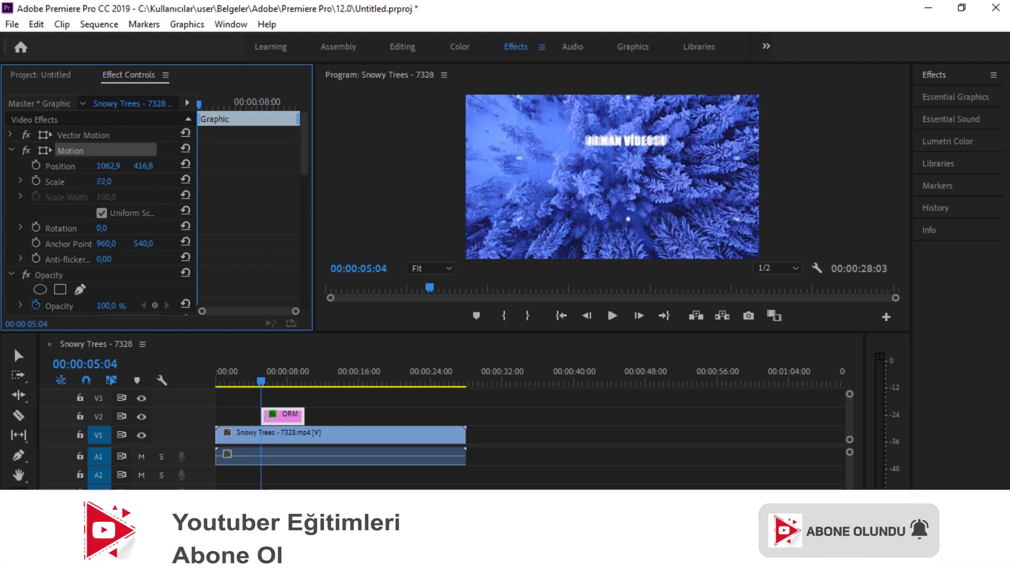
drag(107, 181, 117, 183)
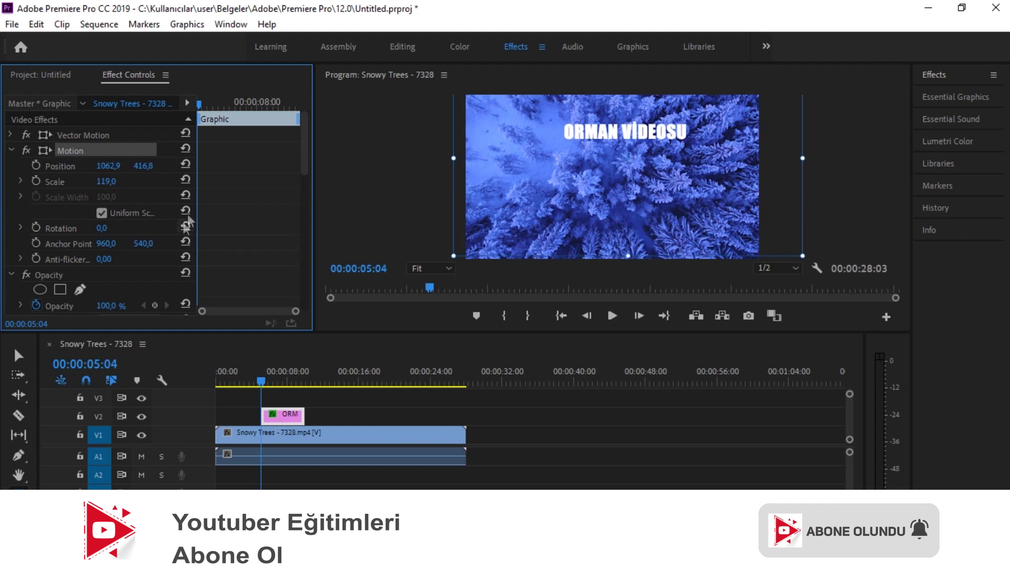
click(186, 179)
click(183, 167)
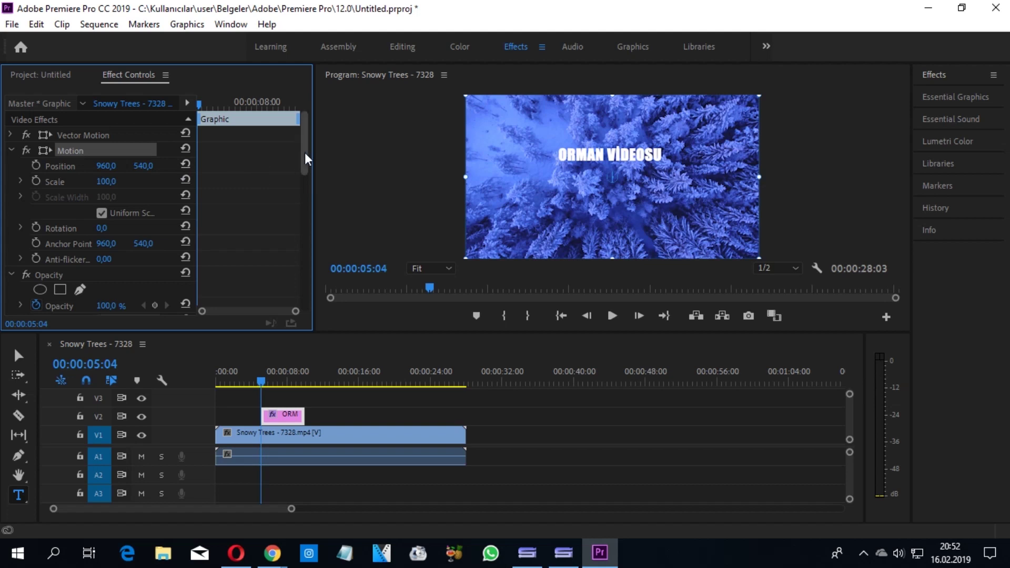
drag(304, 153, 301, 176)
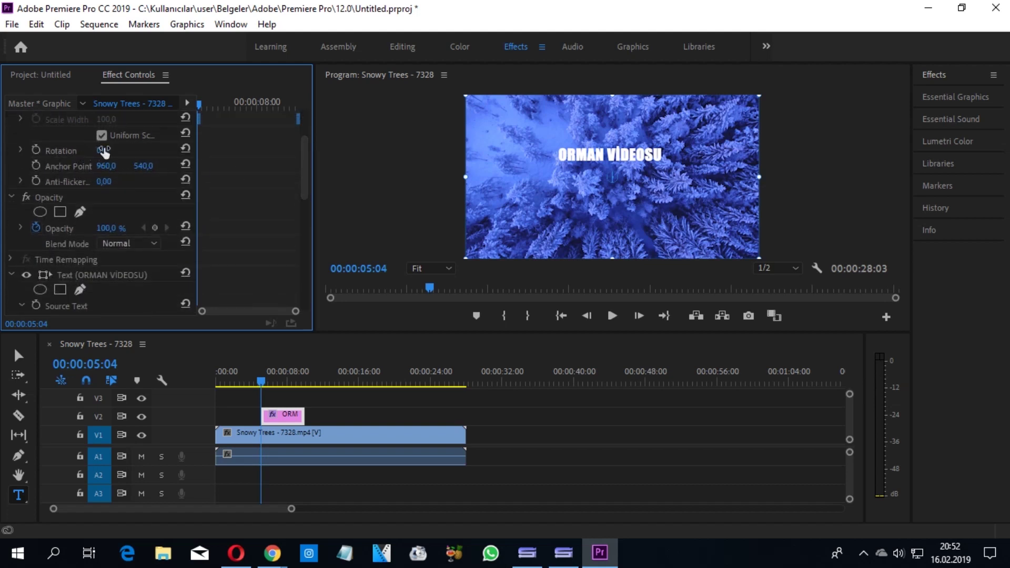
drag(105, 155, 236, 154)
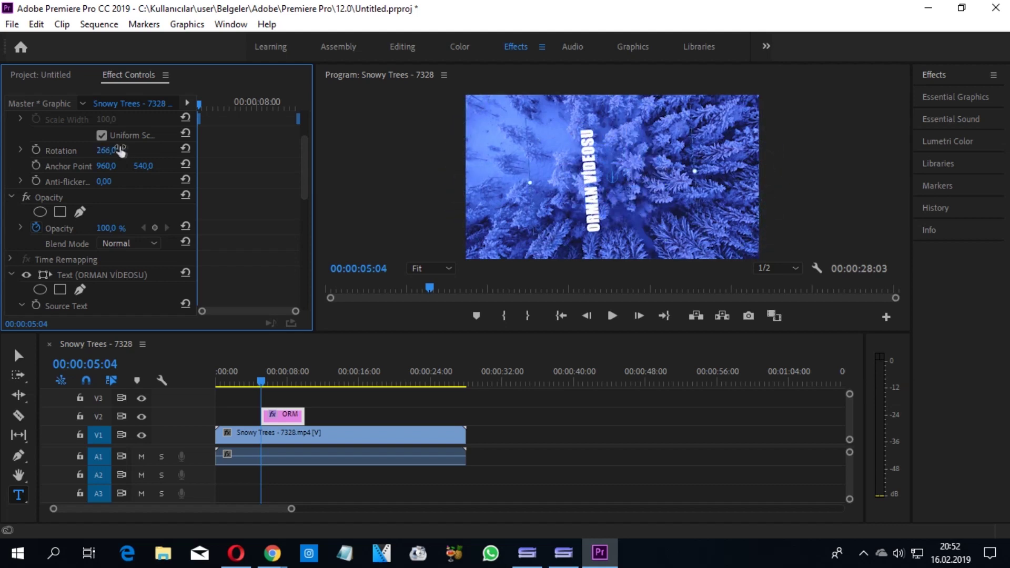
click(184, 149)
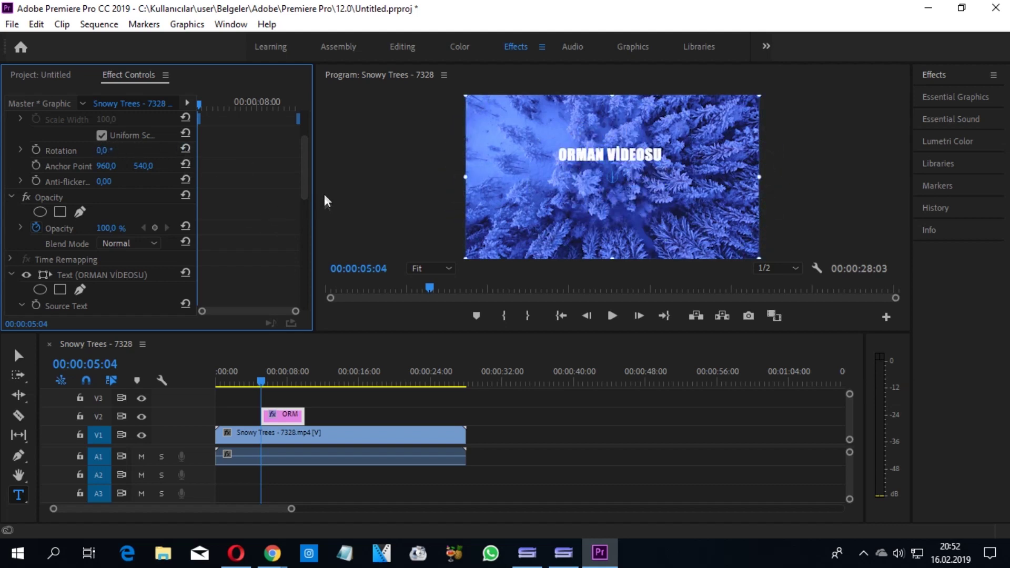
drag(303, 172, 305, 182)
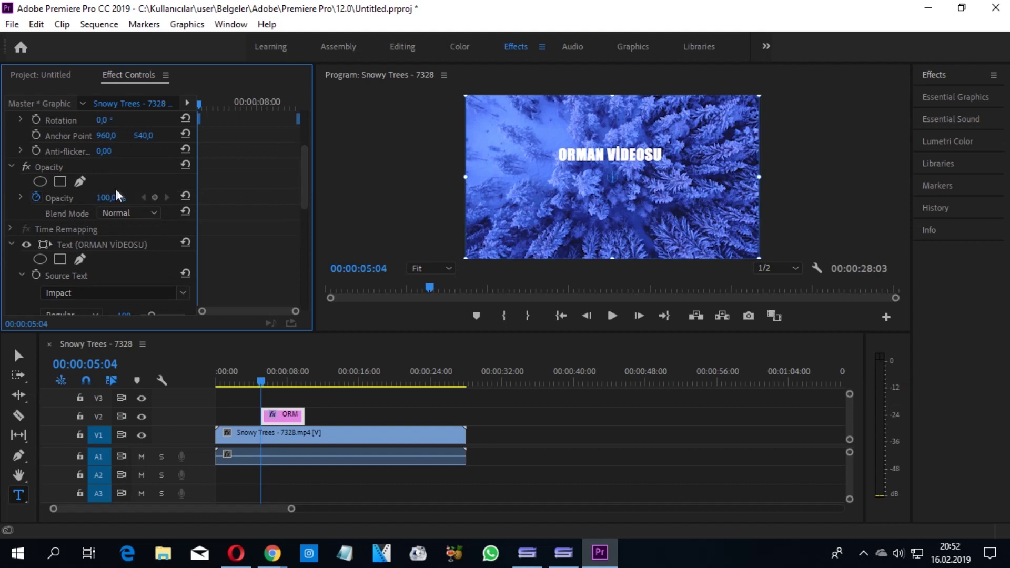
drag(108, 197, 55, 197)
key(ctrl+z)
drag(304, 191, 308, 212)
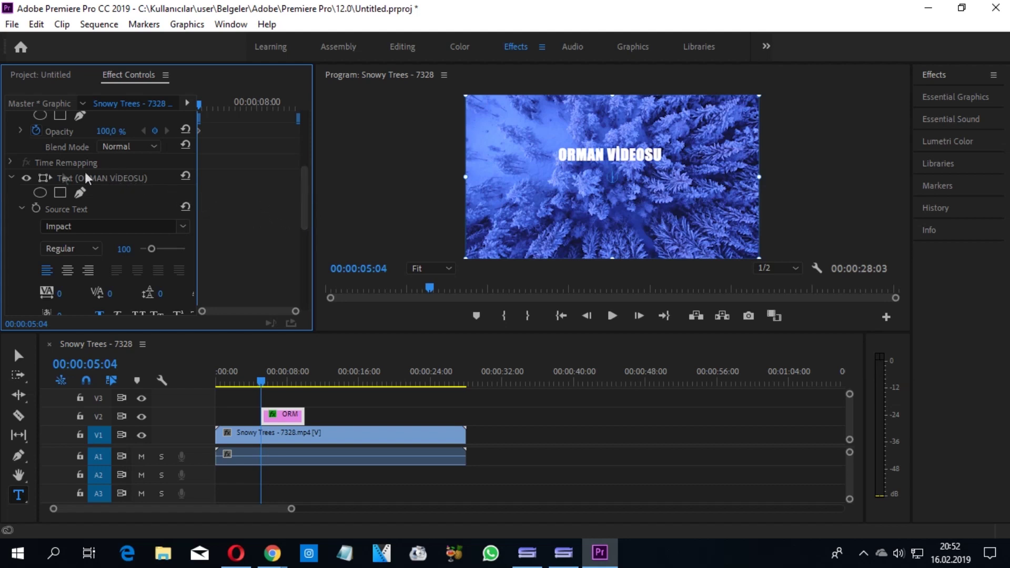
Select all of the ORMAN VİDEOSU title text in the Program monitor.
click(118, 178)
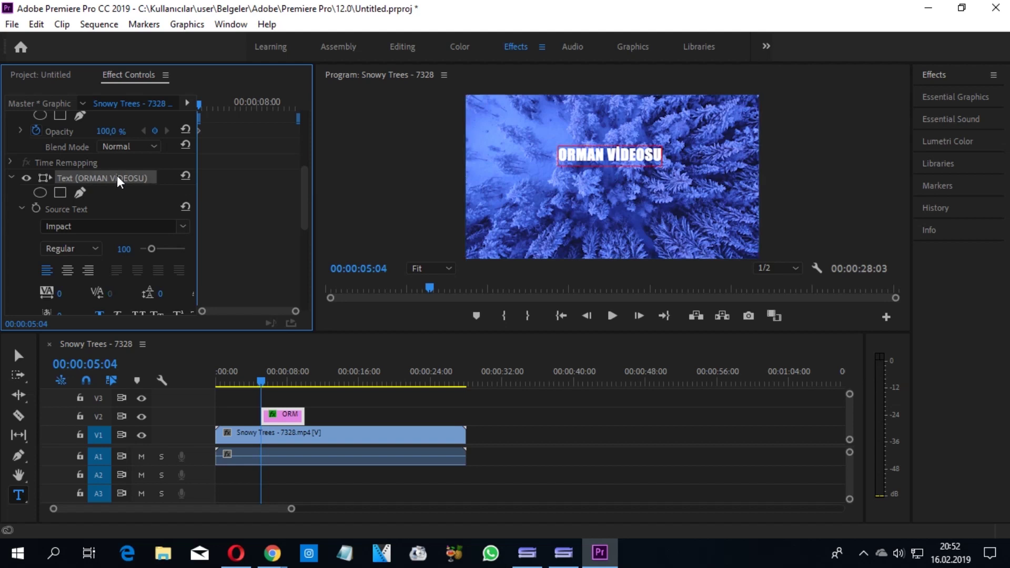
click(578, 154)
key(ctrl+a)
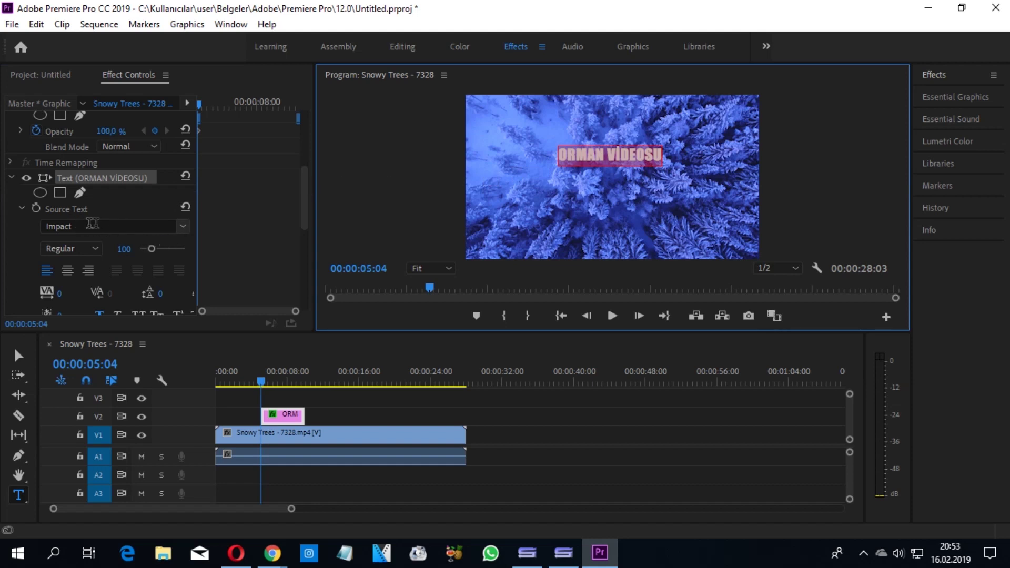
Switch the title font from Impact to Arial with the Bold style.
click(182, 227)
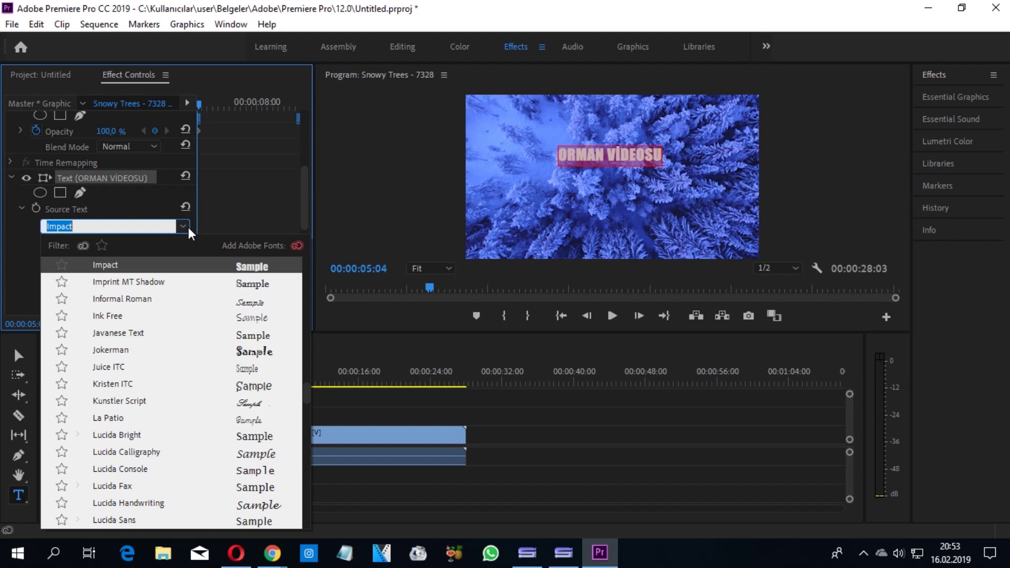
scroll(214, 364, up, 1)
scroll(214, 364, up, 1)
scroll(214, 365, up, 2)
scroll(214, 364, up, 2)
scroll(214, 365, up, 4)
scroll(214, 364, up, 5)
scroll(214, 364, up, 6)
scroll(214, 363, up, 5)
scroll(214, 360, up, 4)
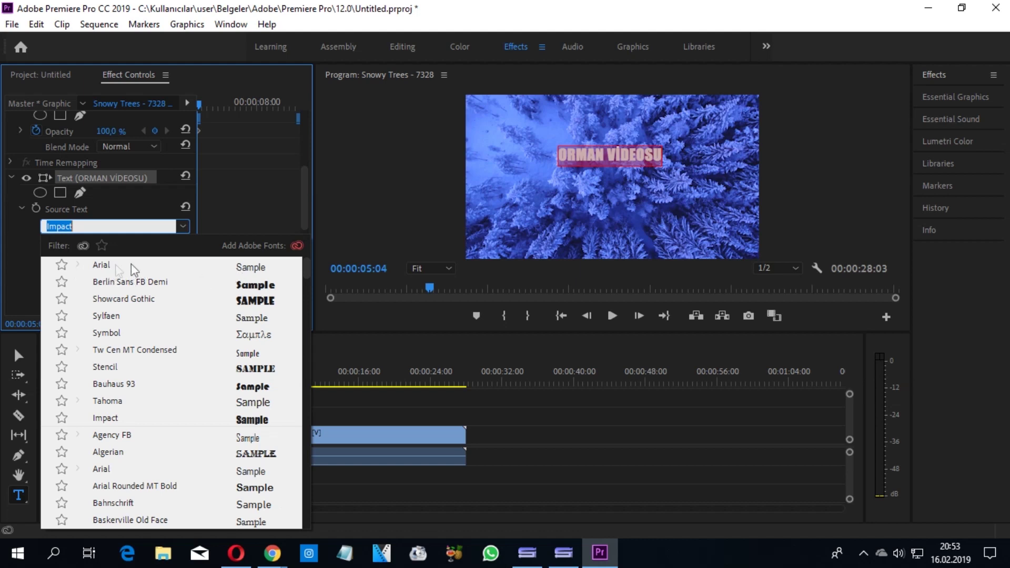
click(145, 265)
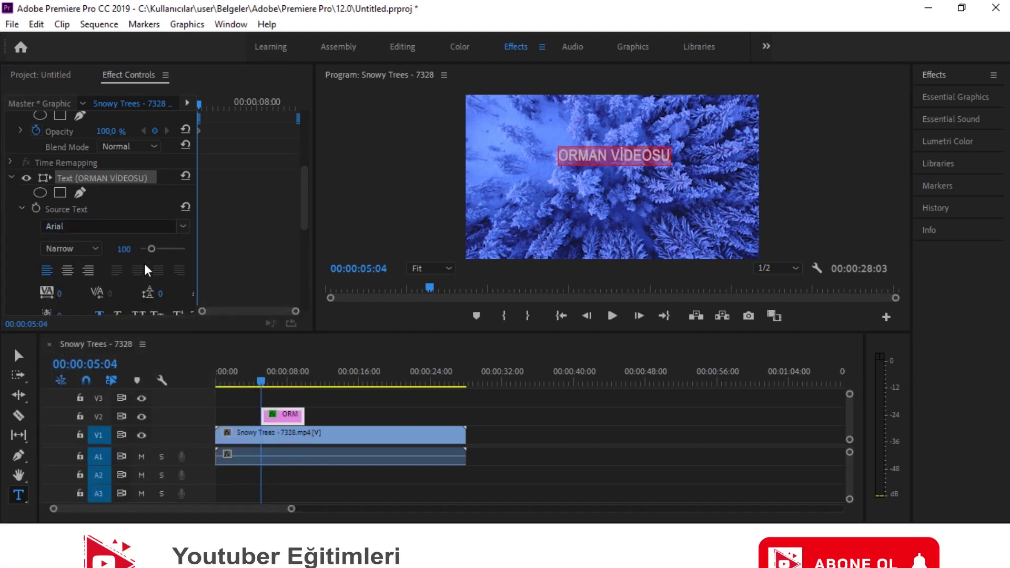
click(99, 247)
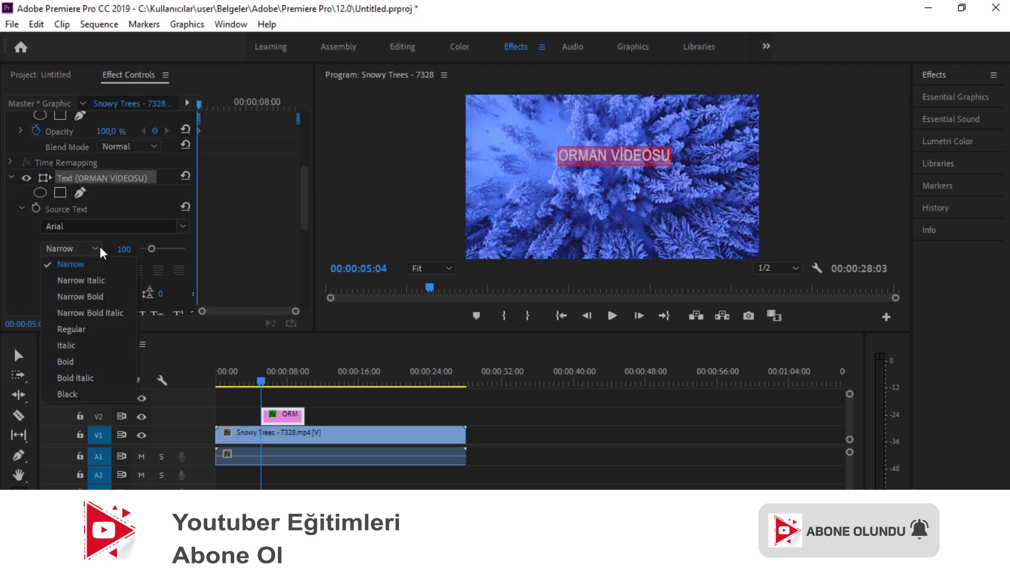
click(95, 362)
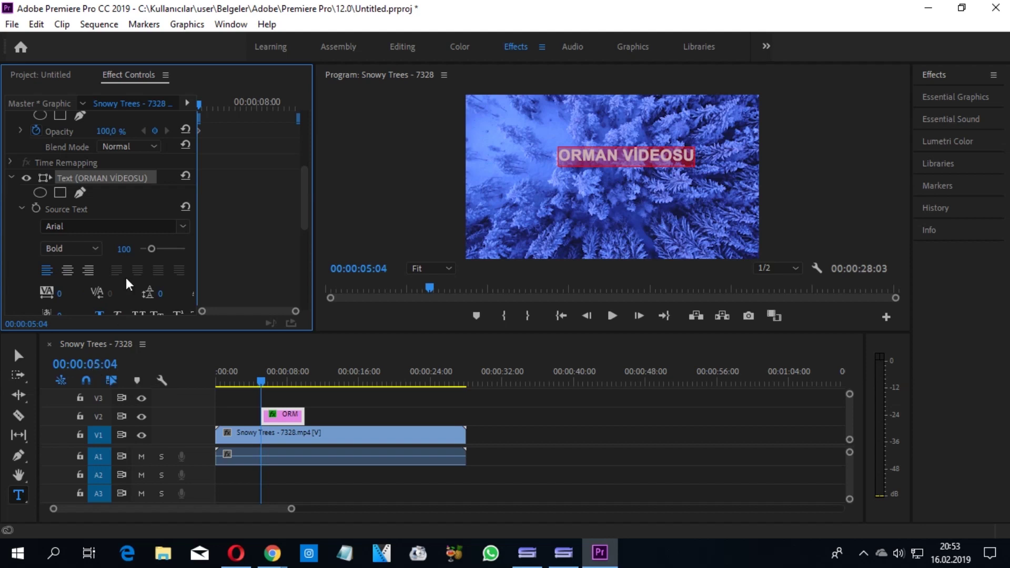
Set the title's text fill to yellow-green C3D71D in the Color Picker.
drag(307, 211, 305, 258)
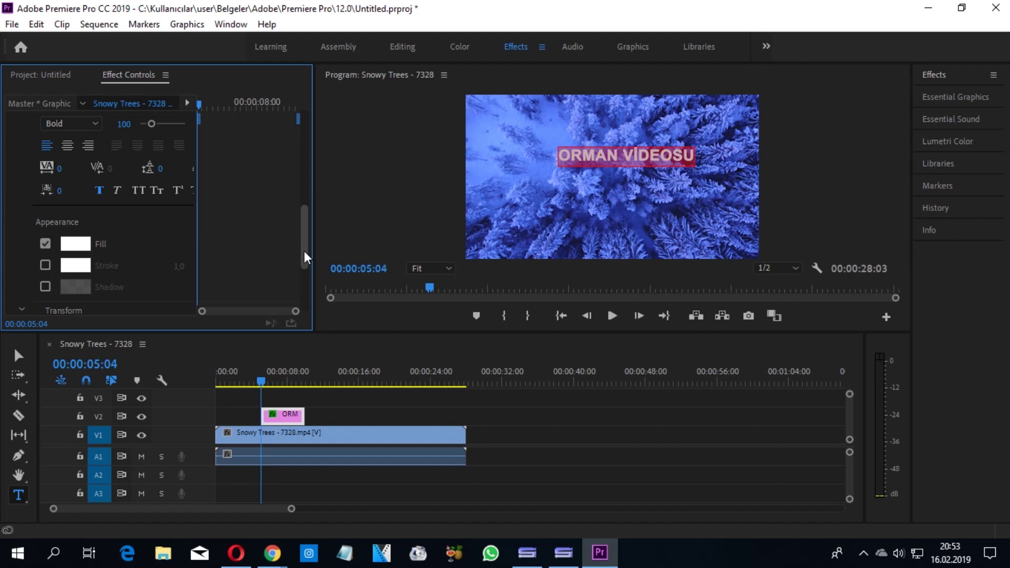
drag(305, 258, 304, 260)
click(79, 243)
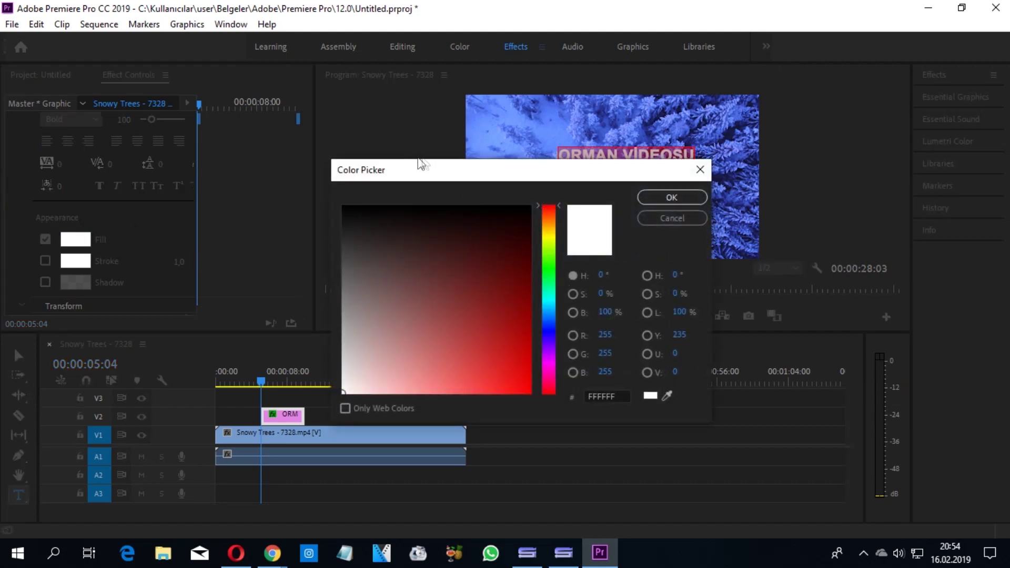
drag(469, 174, 342, 218)
mouse_move(422, 273)
mouse_down()
mouse_move(430, 294)
mouse_move(432, 280)
mouse_up()
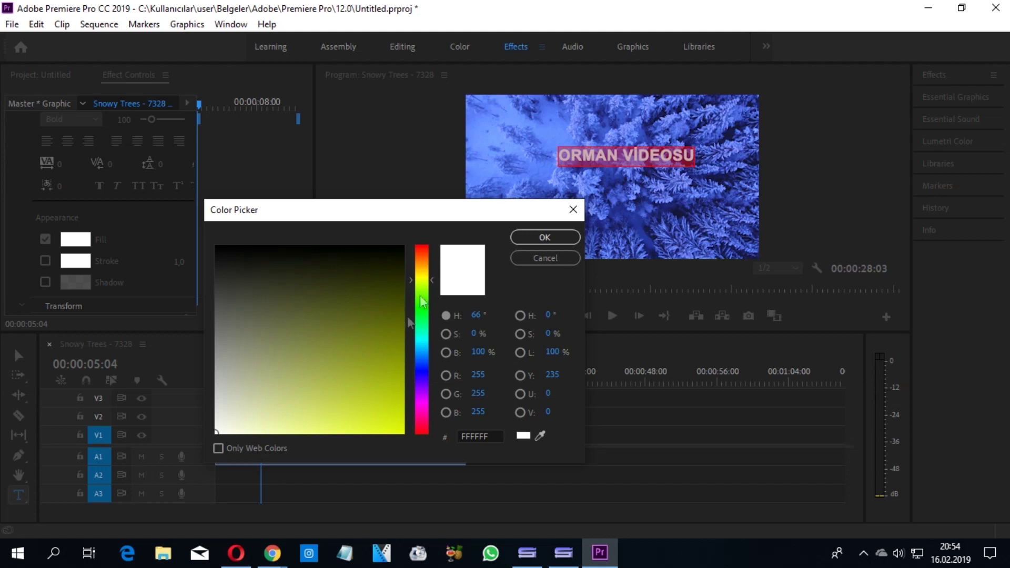
click(379, 404)
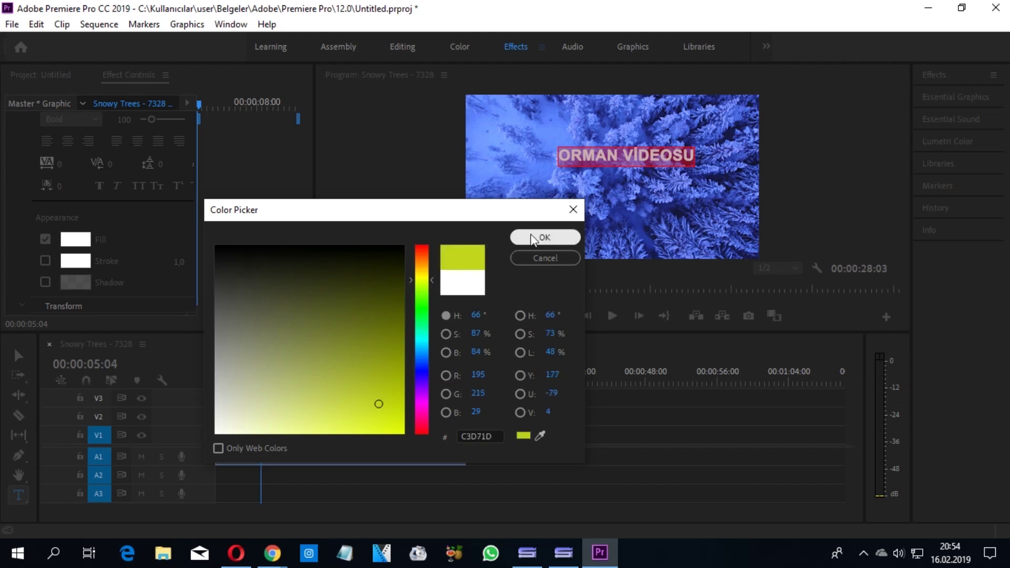
click(530, 237)
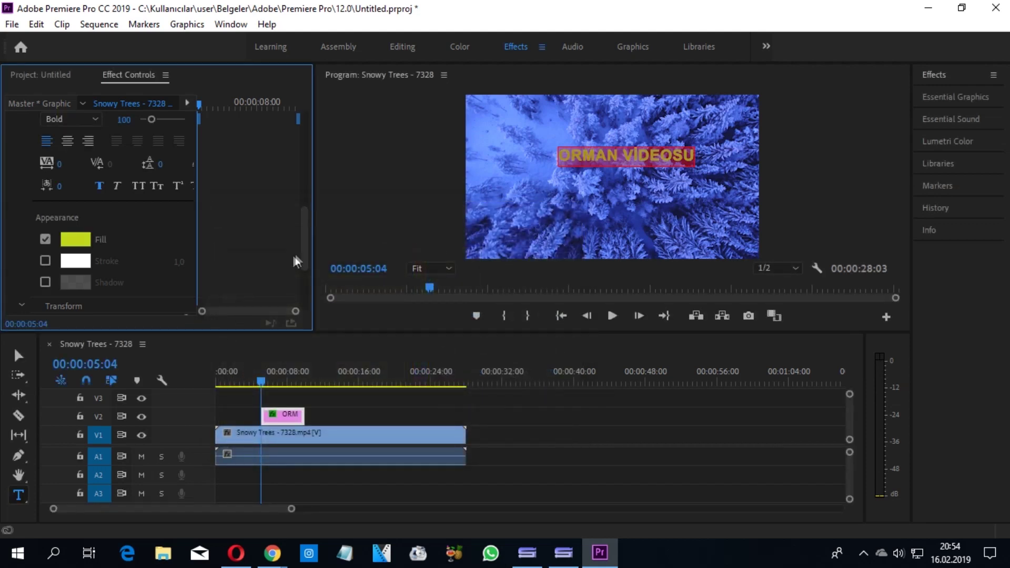
Zoom the timeline in on the title clip and select Motion to show the title's handles.
scroll(306, 260, down, 2)
drag(306, 266, 302, 294)
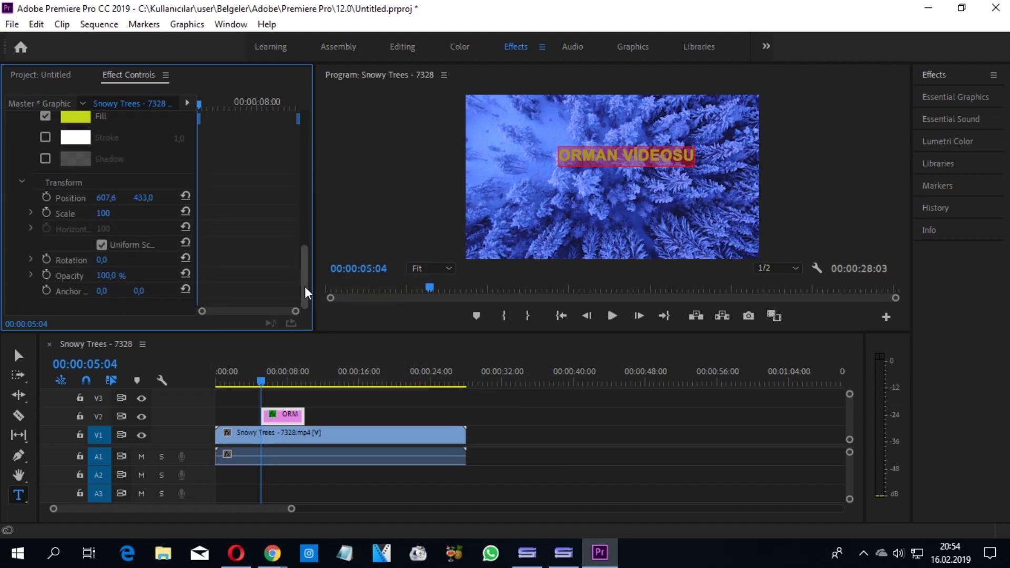
drag(305, 291, 315, 140)
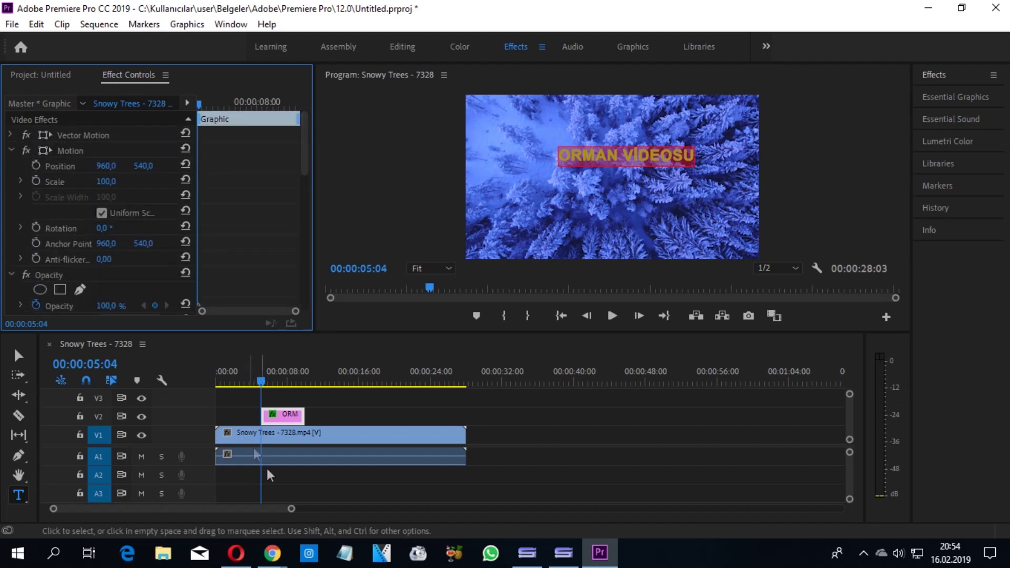
drag(291, 509, 176, 508)
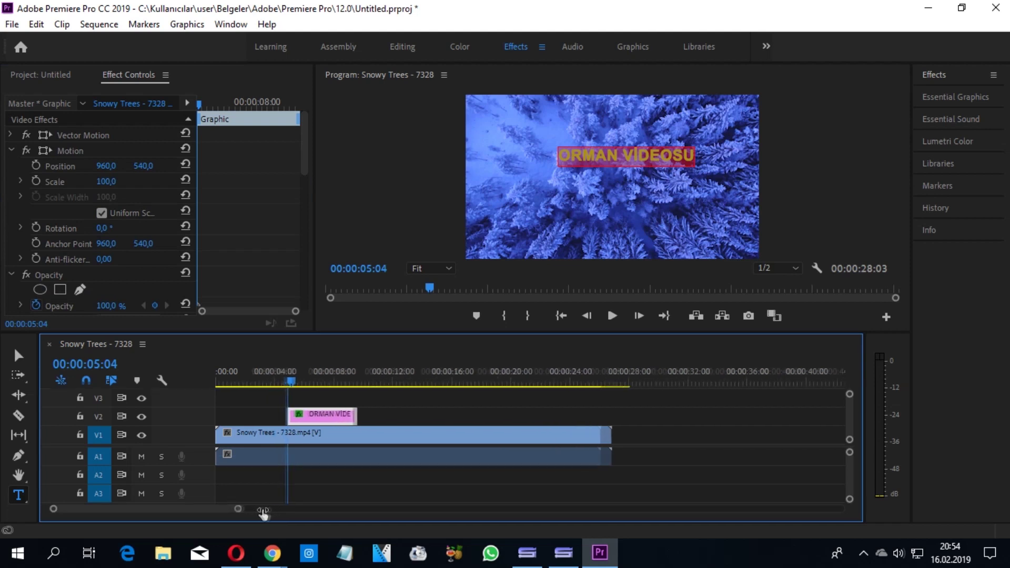
click(70, 151)
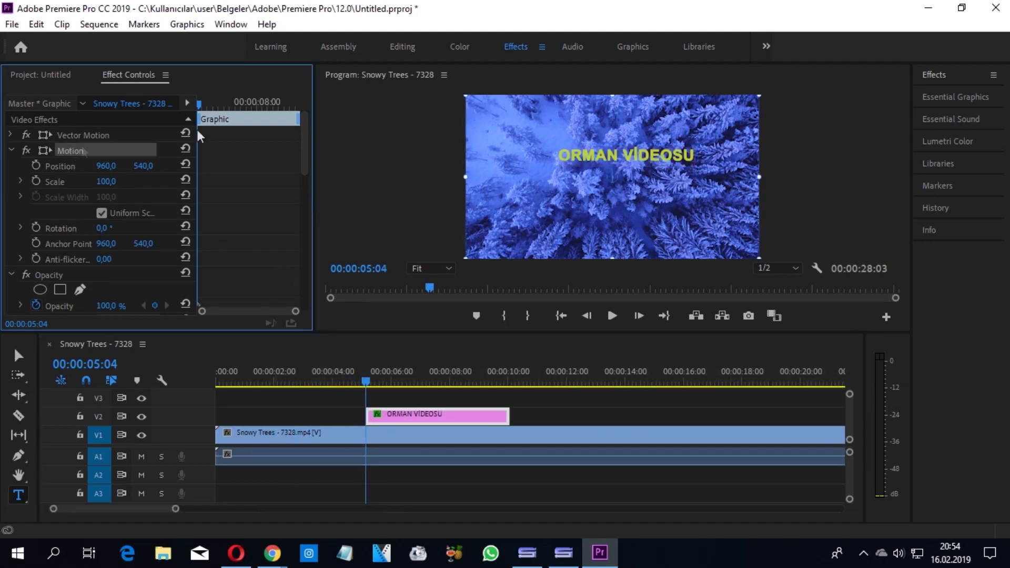
Keyframe the title's Position off-screen left at 5:04, then extend the title clip to about 14 seconds.
mouse_move(599, 153)
mouse_down()
mouse_move(443, 188)
mouse_move(396, 182)
mouse_up()
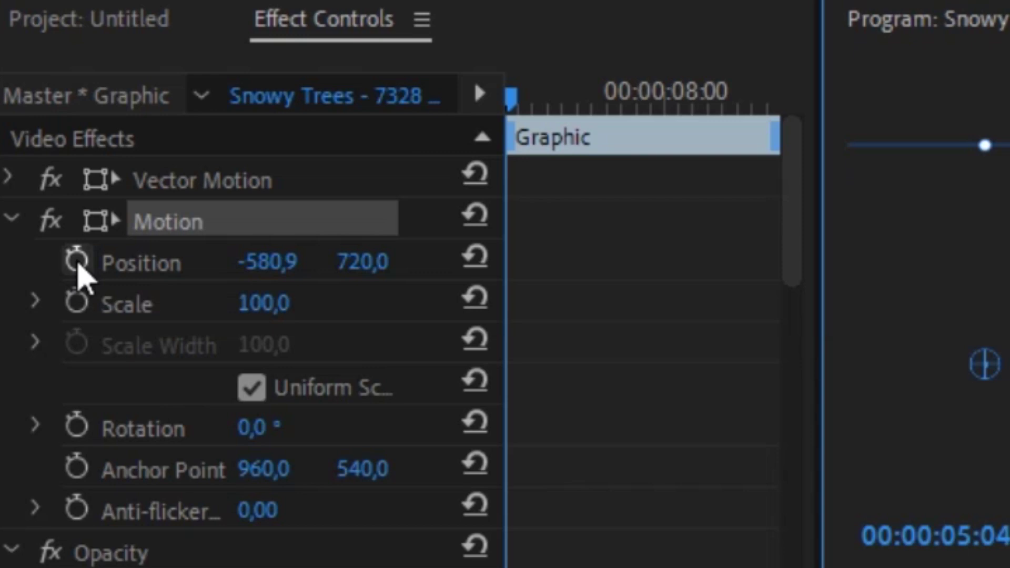
click(76, 261)
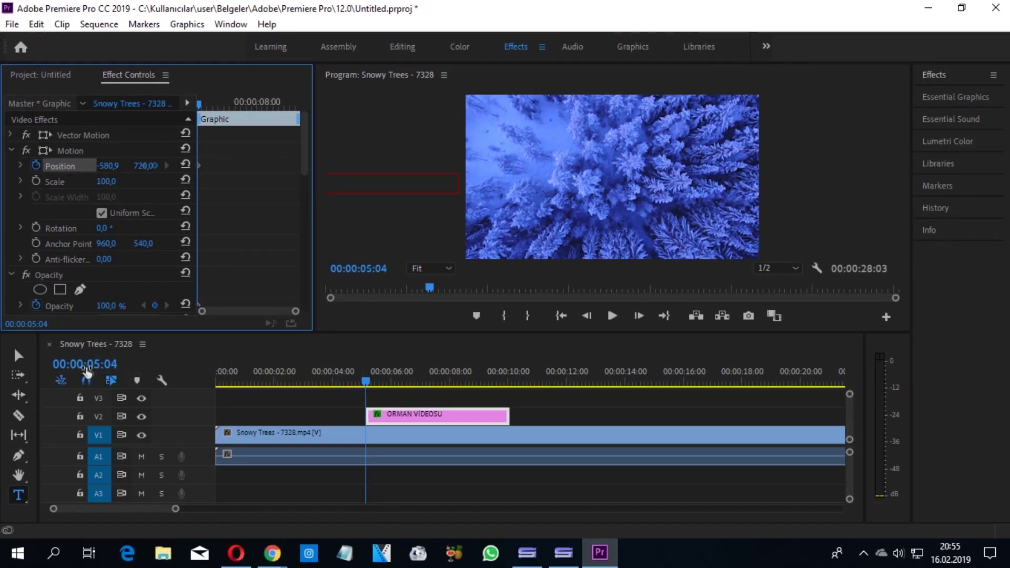
drag(363, 379, 456, 384)
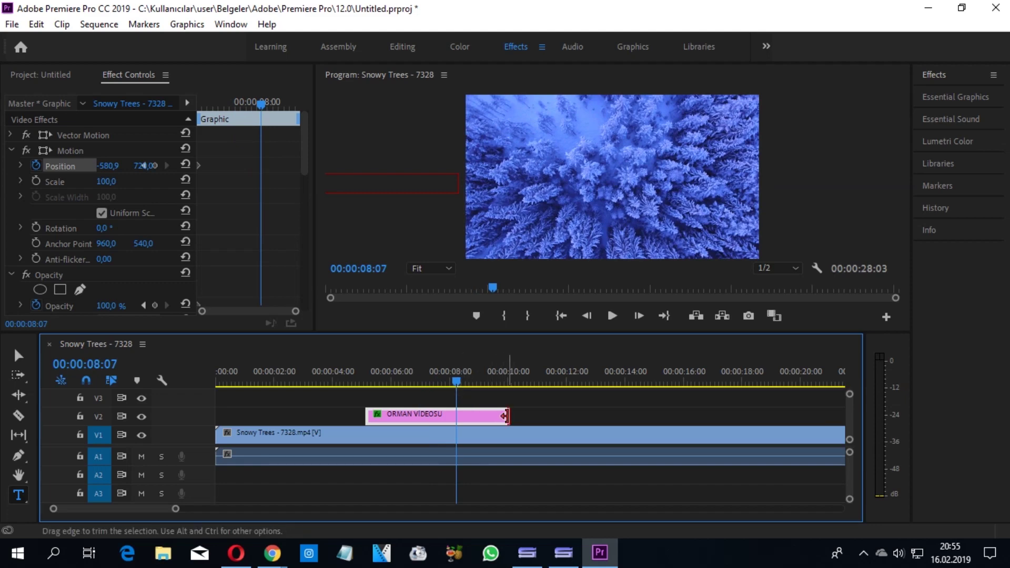
drag(507, 416, 631, 416)
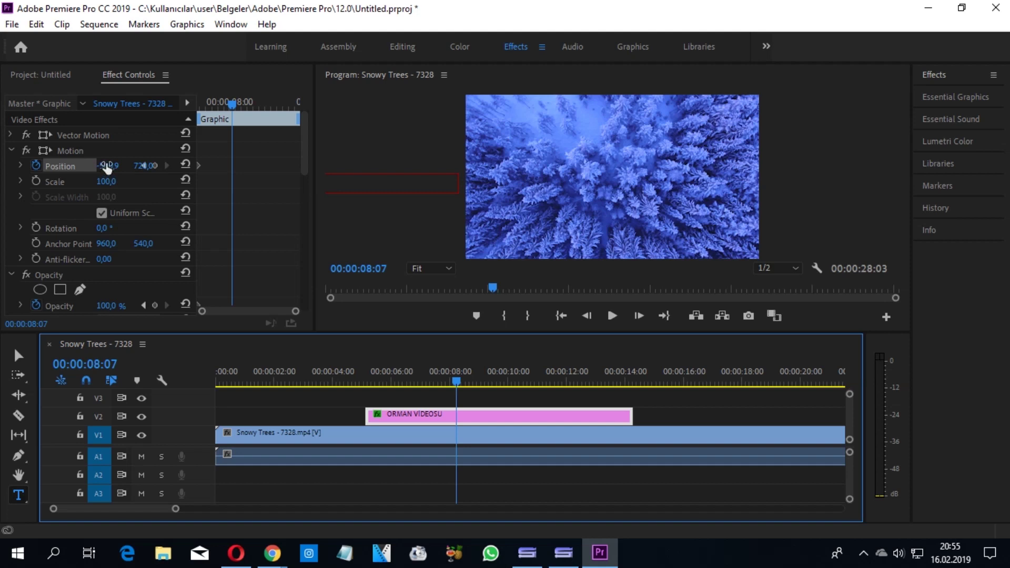
drag(107, 166, 195, 166)
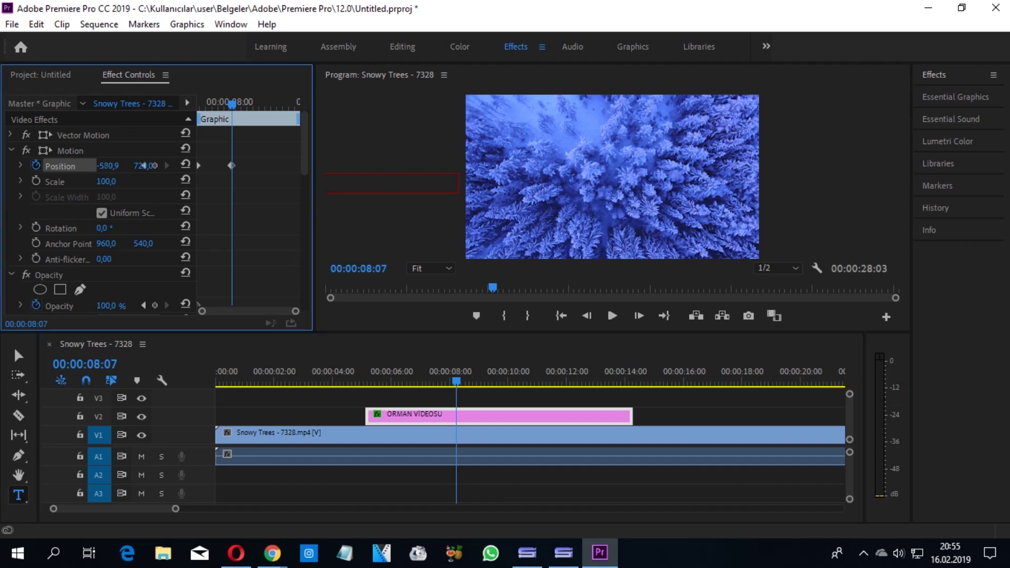
Scrub Position X to about 857 at 8:07 so the title slides to centre, then preview it.
drag(108, 166, 477, 167)
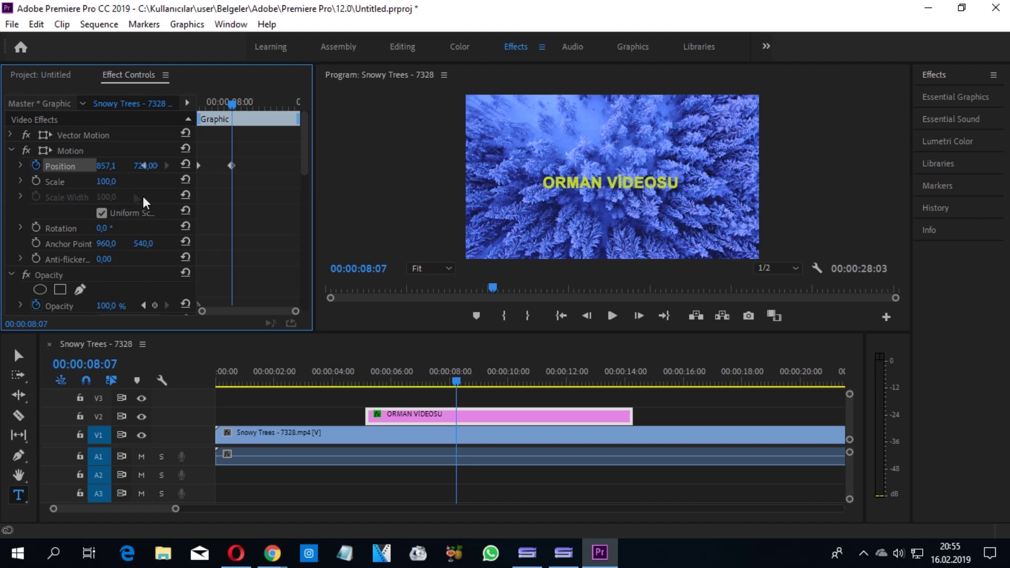
drag(457, 382, 342, 388)
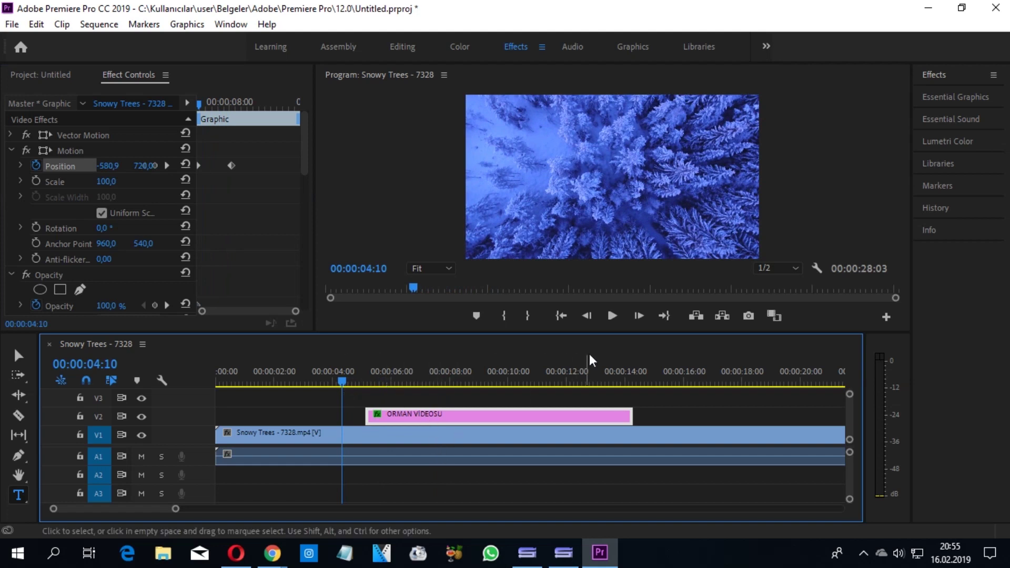
click(610, 317)
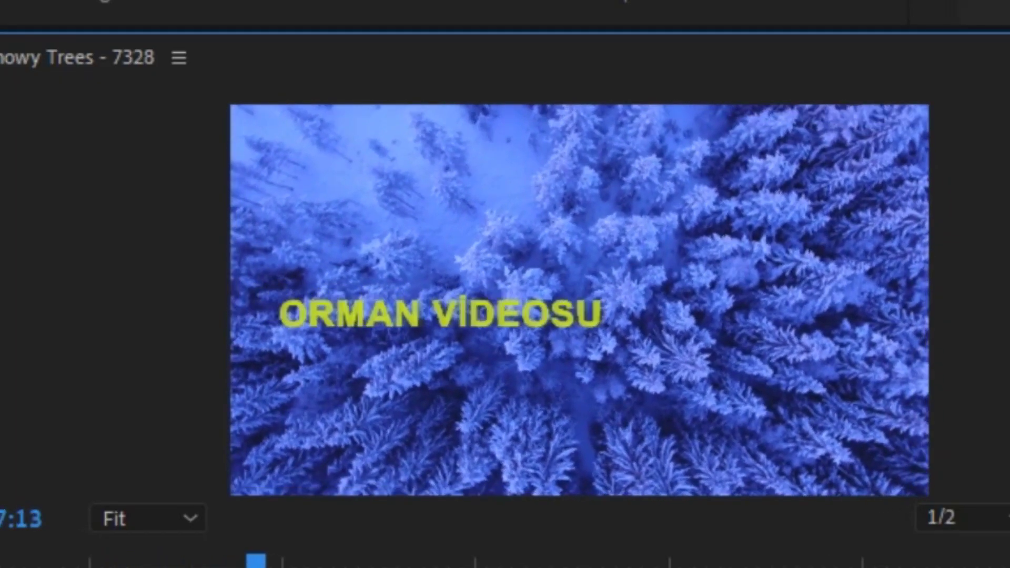
click(610, 317)
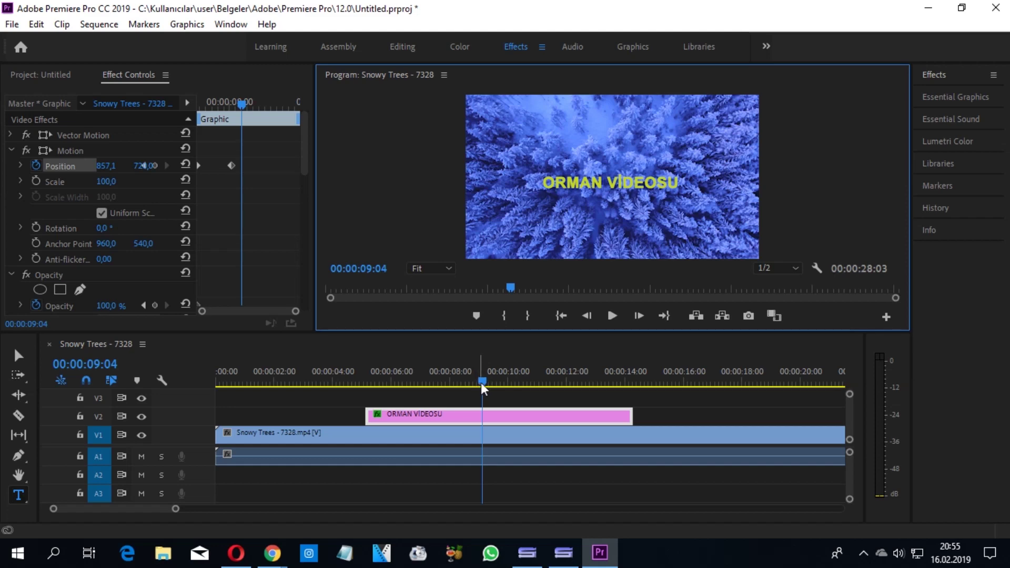
Add a Position keyframe at 12:12 with Y about 1279, then play back from 4:19.
drag(482, 381, 579, 386)
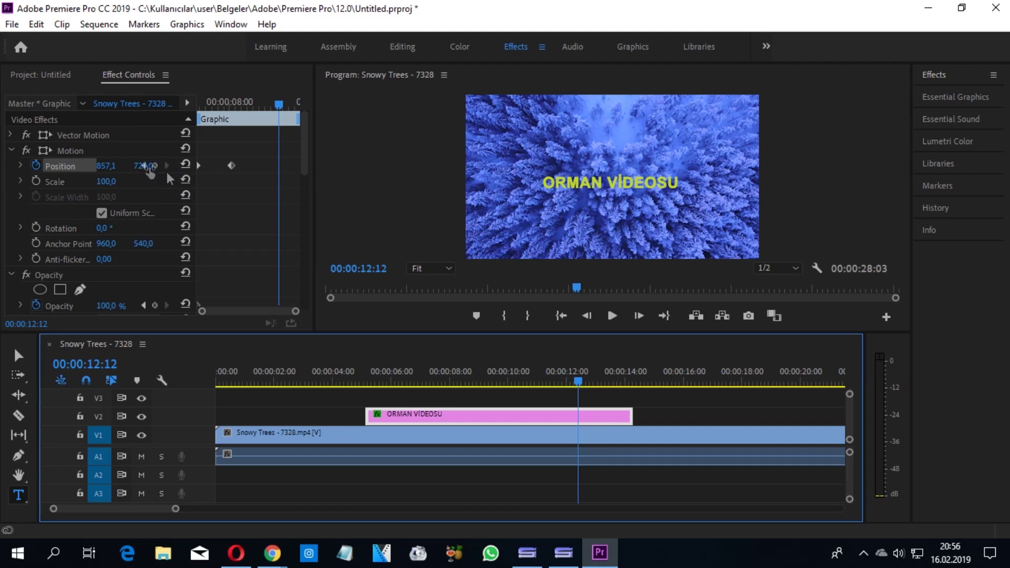
drag(314, 197, 351, 203)
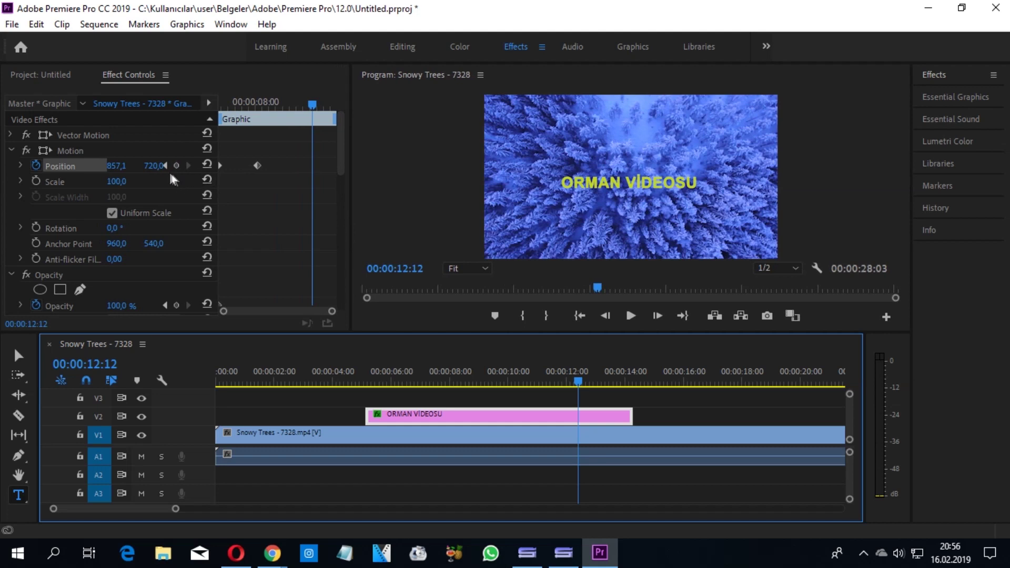
drag(154, 166, 192, 166)
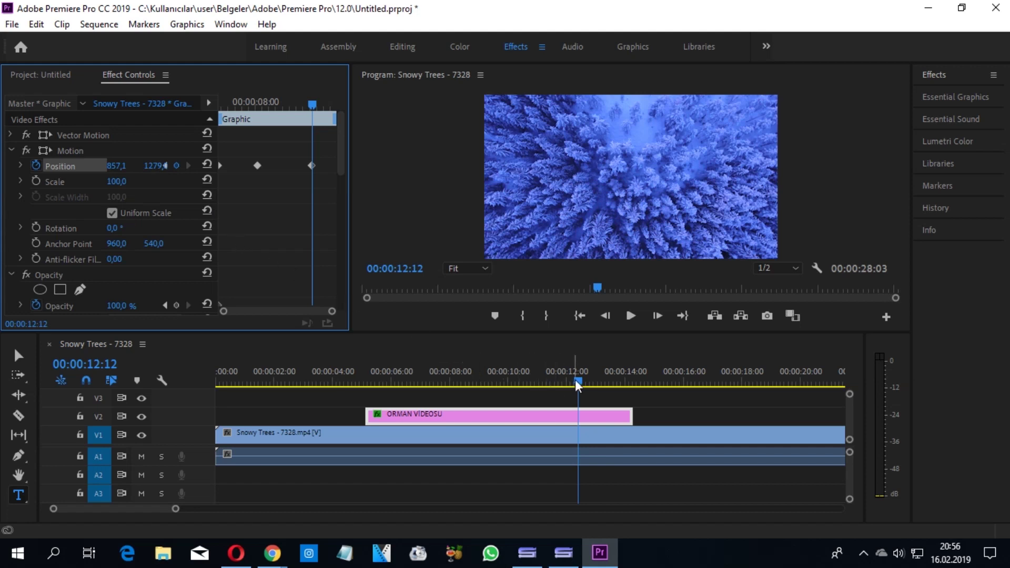
click(351, 375)
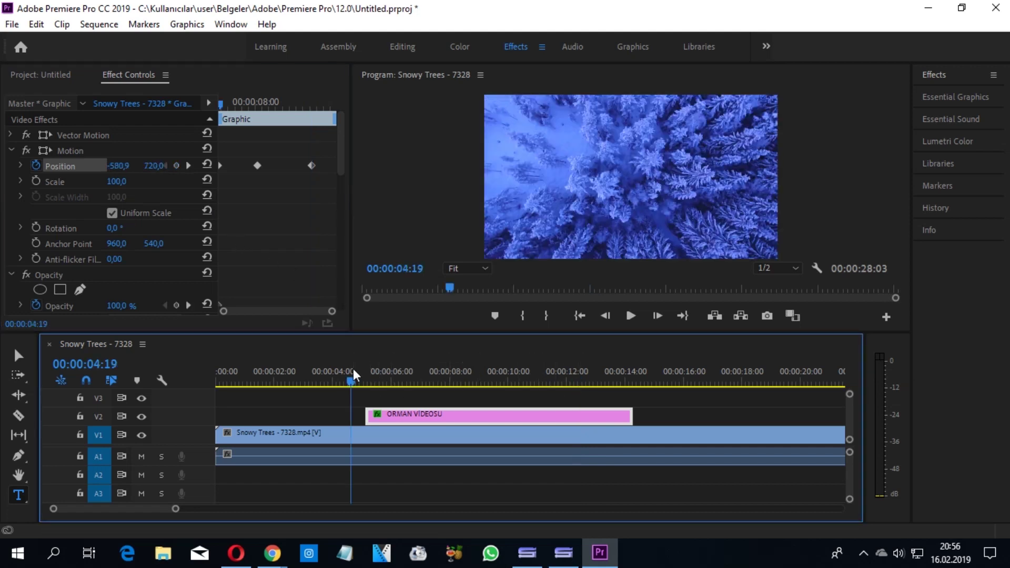
click(630, 315)
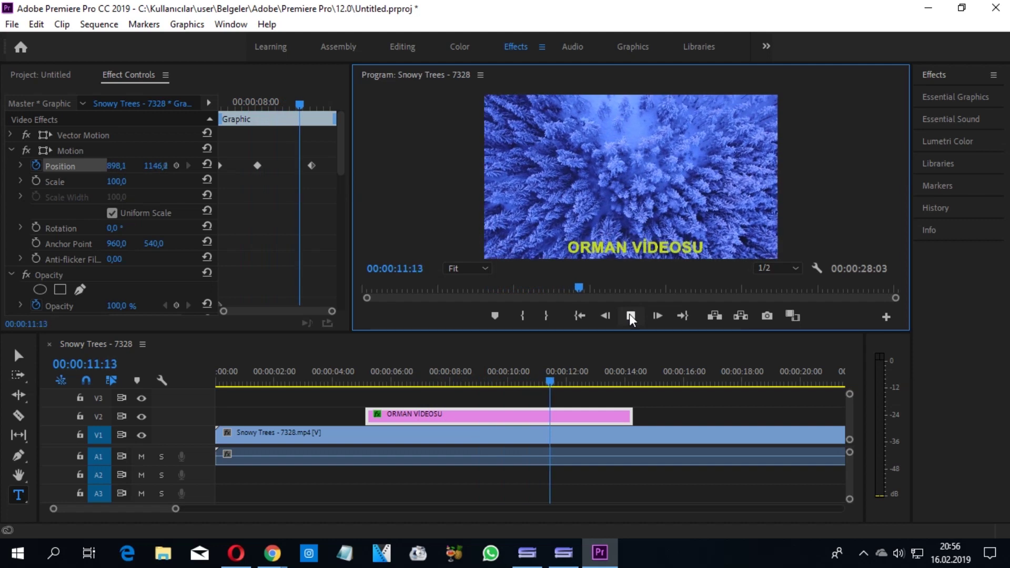
Stop playback, undo the 12:12 downward keyframe, and return the playhead to about 8:16.
click(629, 314)
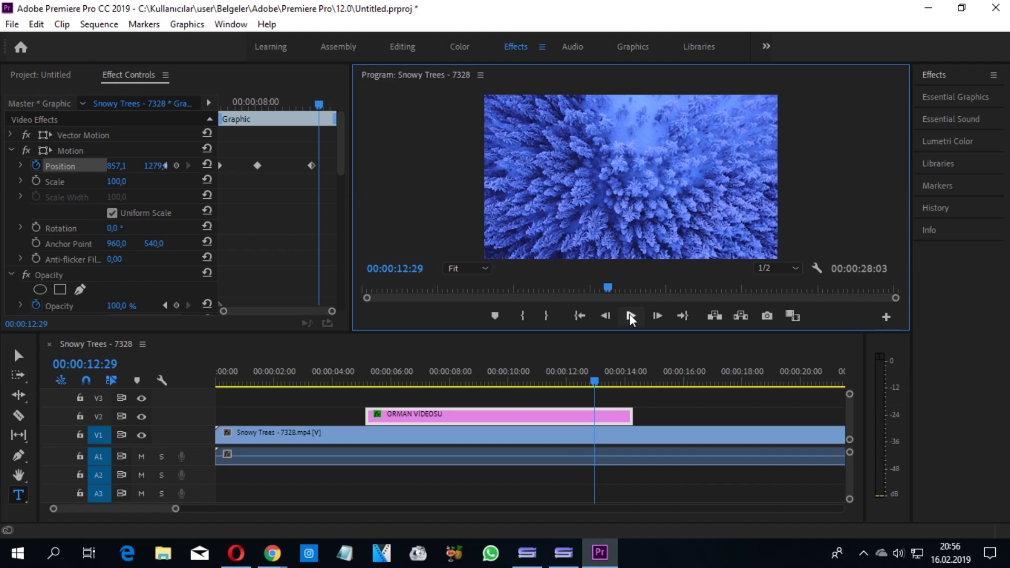
key(ctrl+z)
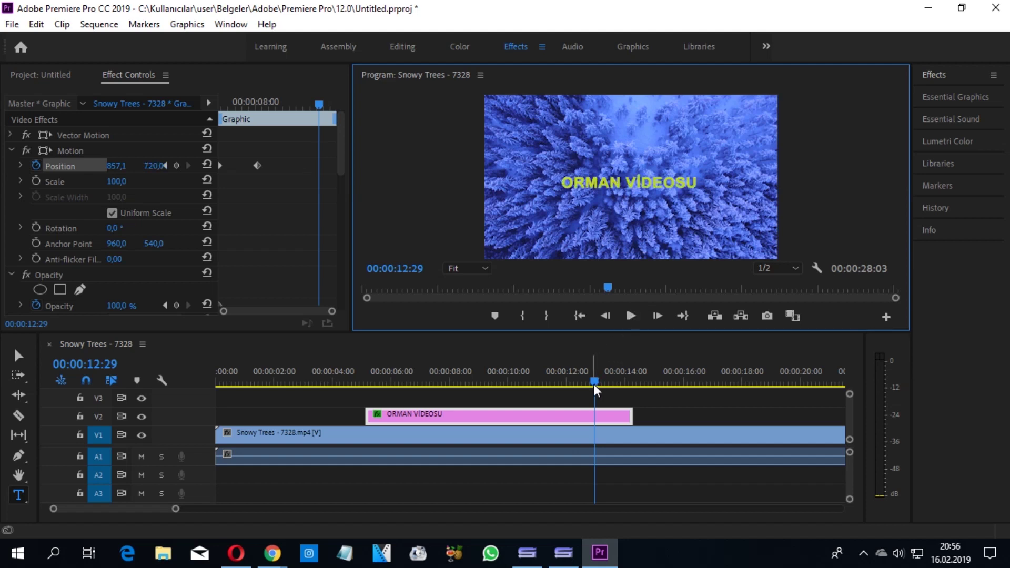
mouse_move(594, 384)
mouse_down()
mouse_move(444, 387)
mouse_move(479, 389)
mouse_up()
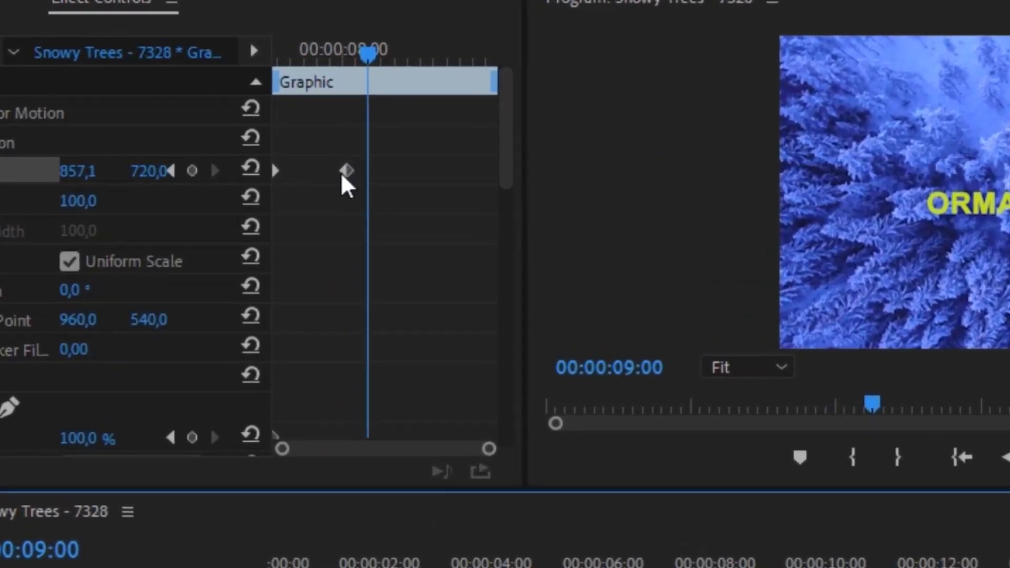
Paste a copy of the centred Position keyframe at 9:00, then set Position Y to 1277 at 12:18.
right_click(342, 177)
click(447, 283)
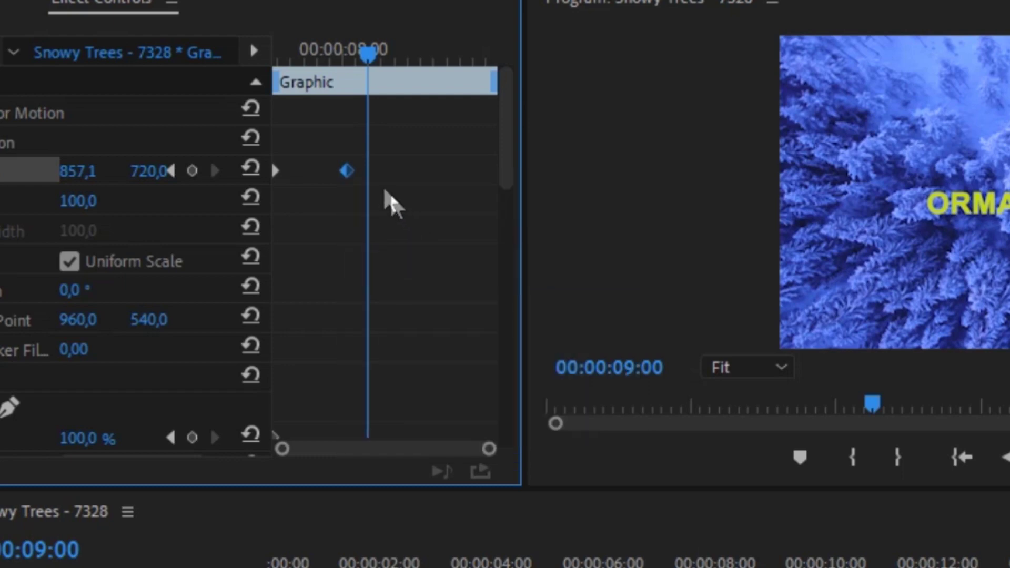
right_click(378, 169)
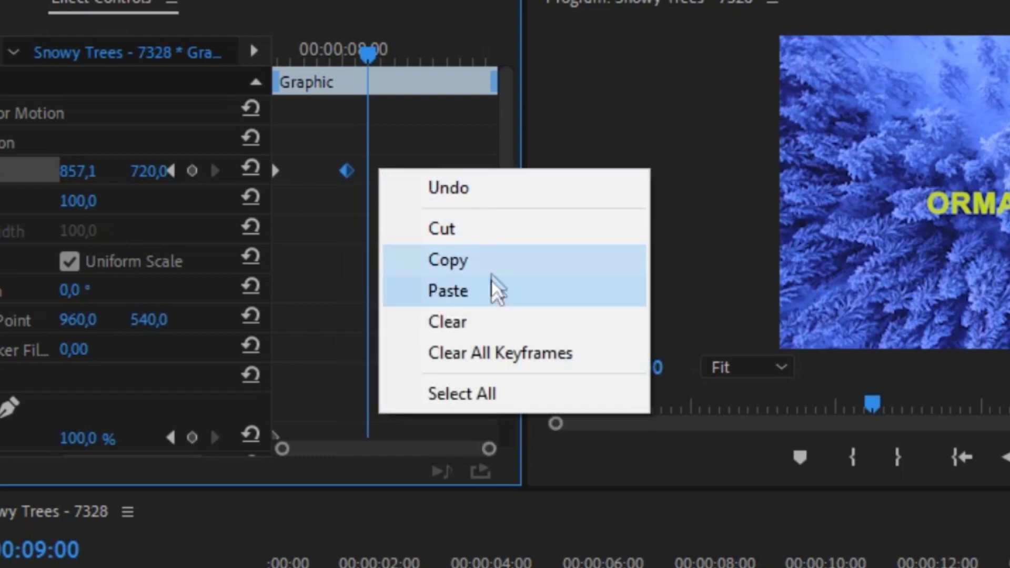
click(492, 297)
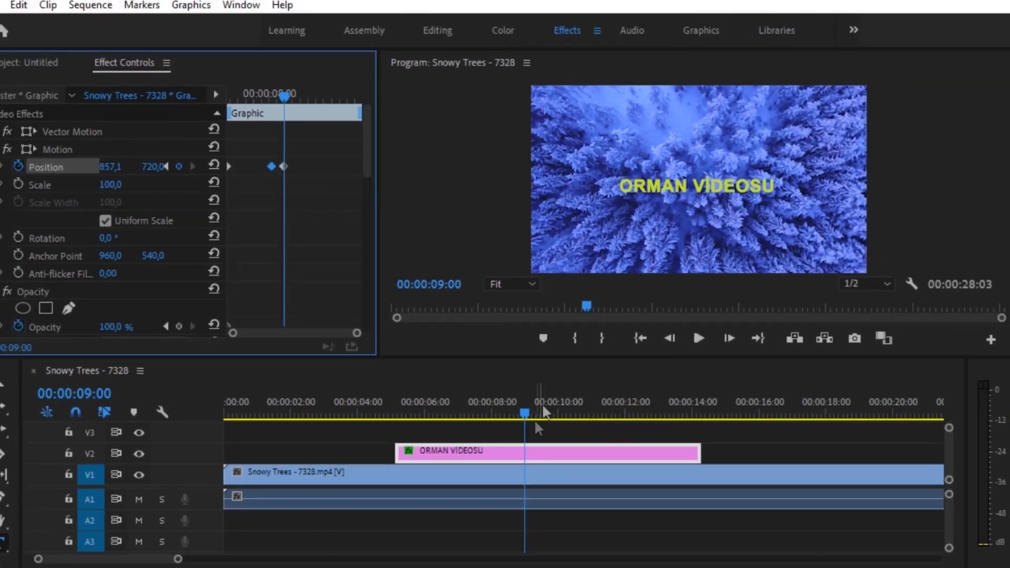
click(481, 382)
key(space)
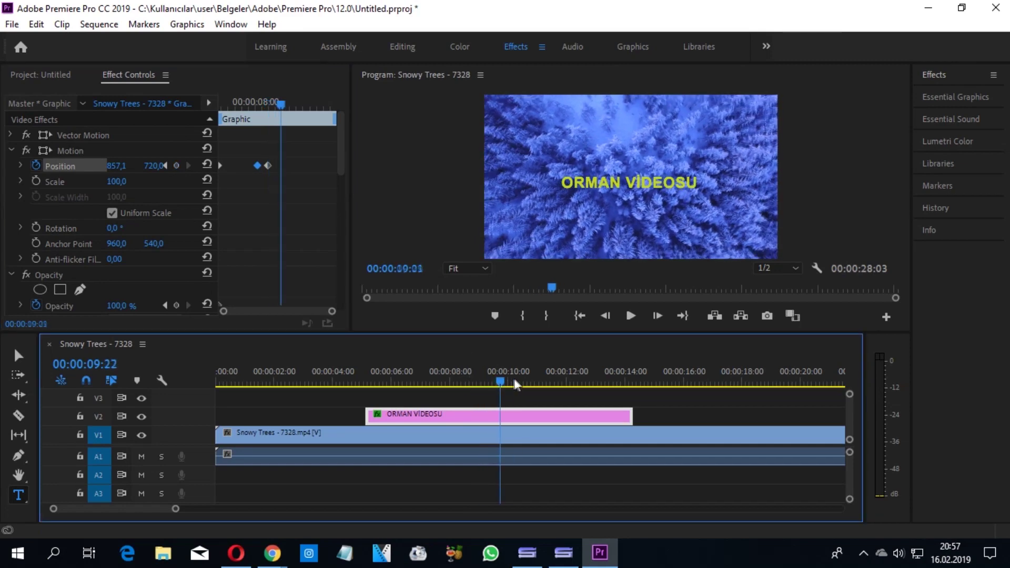
drag(515, 384, 584, 381)
mouse_move(153, 166)
mouse_down()
mouse_move(273, 165)
mouse_move(378, 343)
mouse_up()
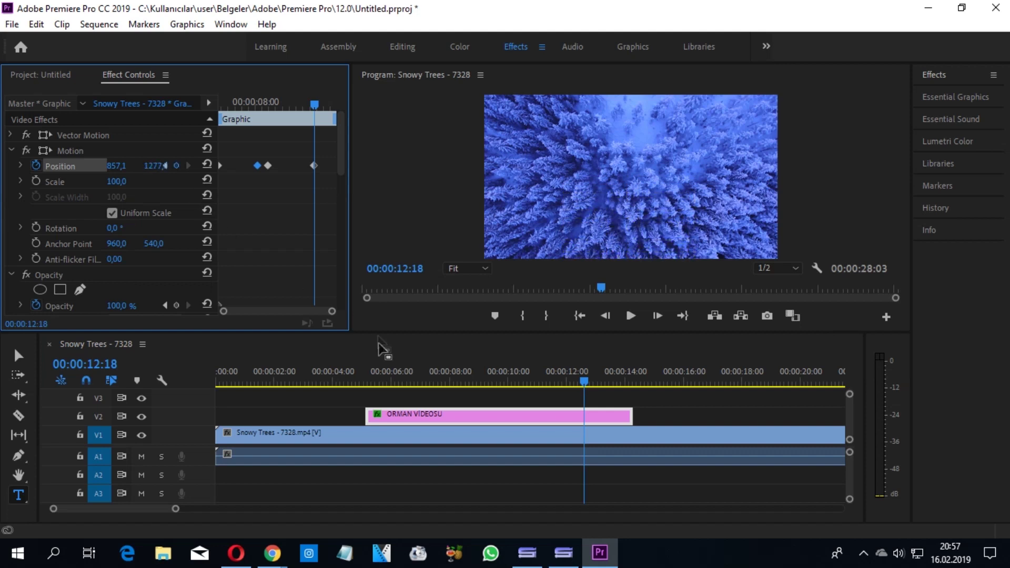
click(348, 371)
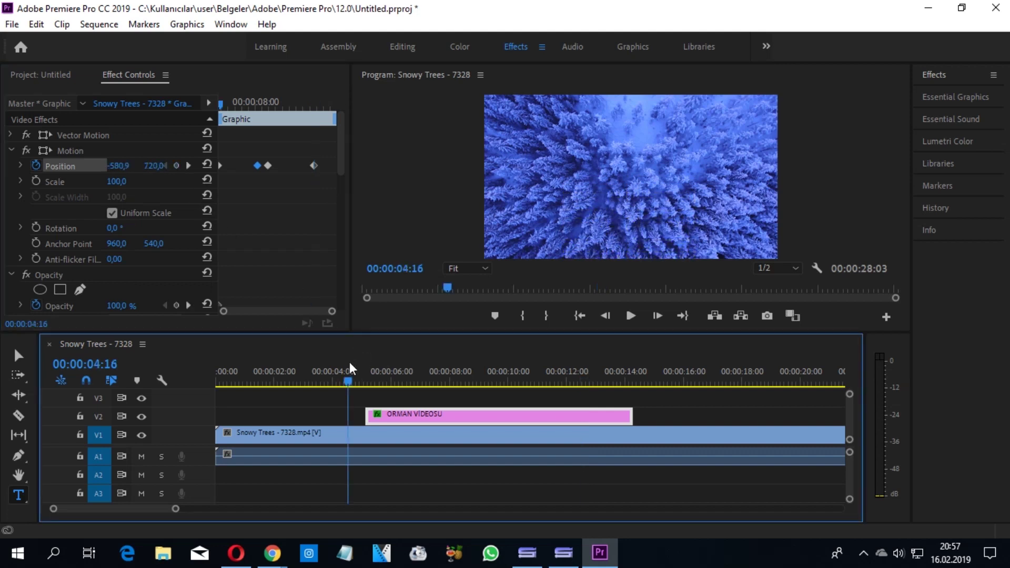
click(635, 321)
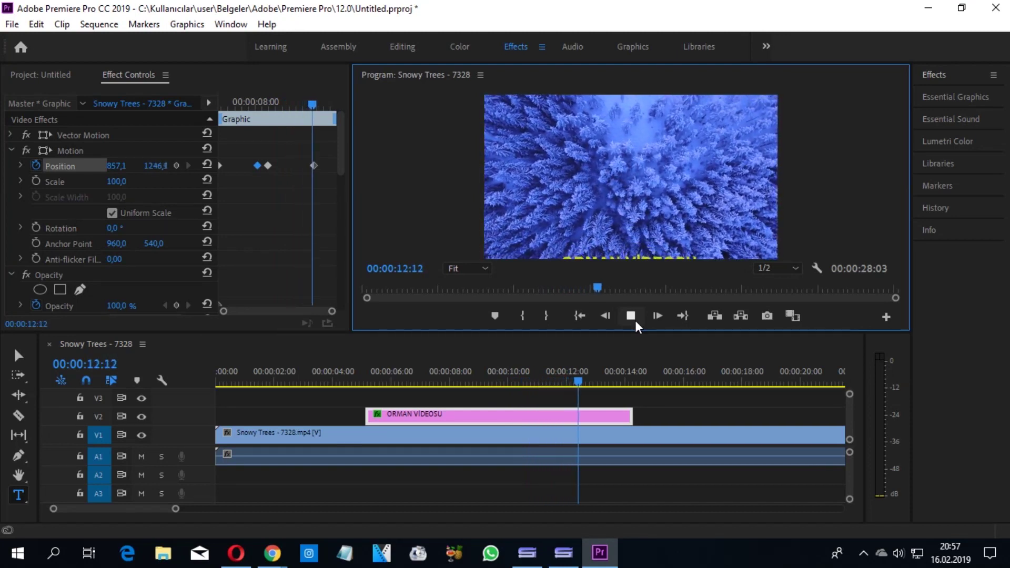
click(635, 322)
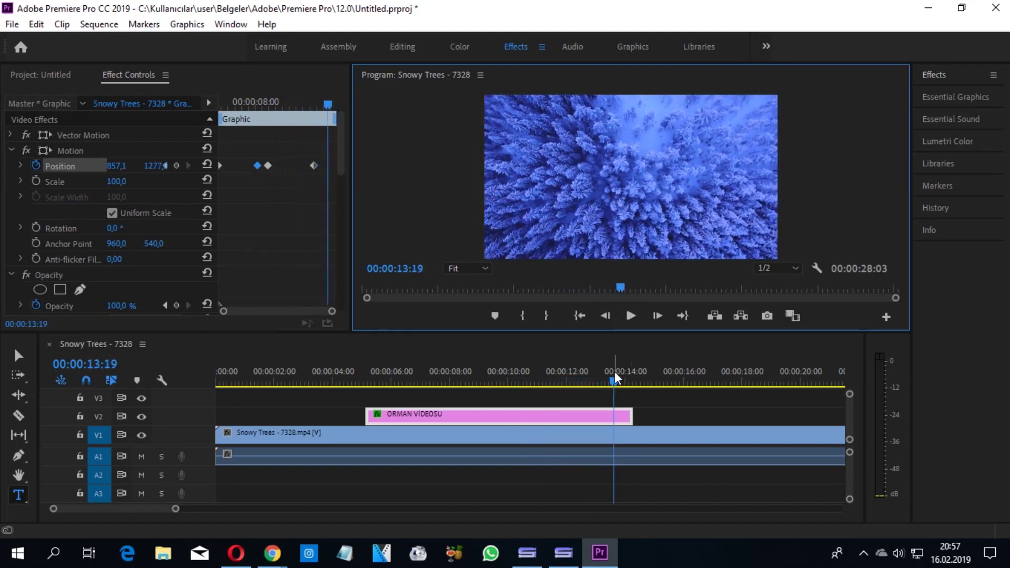